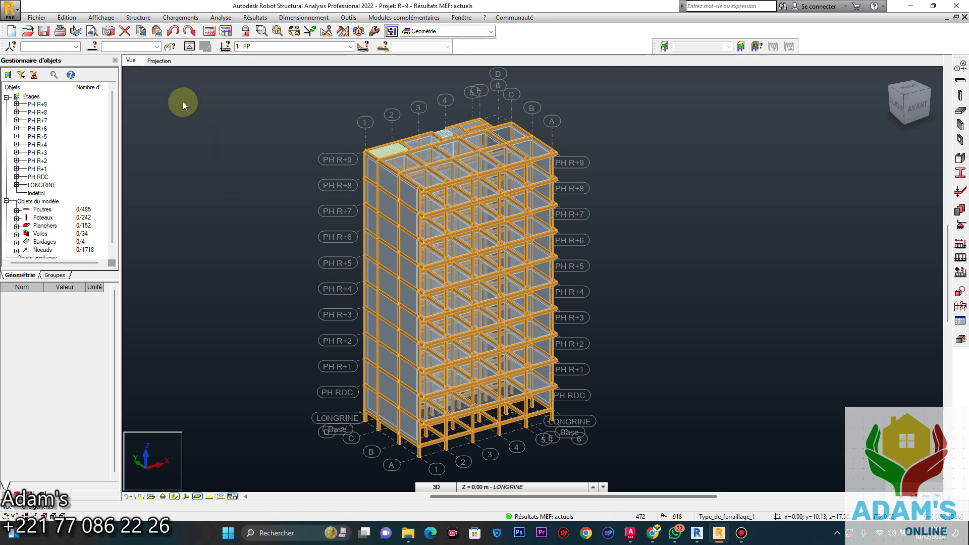
Show the structure in plan projection and set the work level to Base at Z = -1.50 m
click(164, 62)
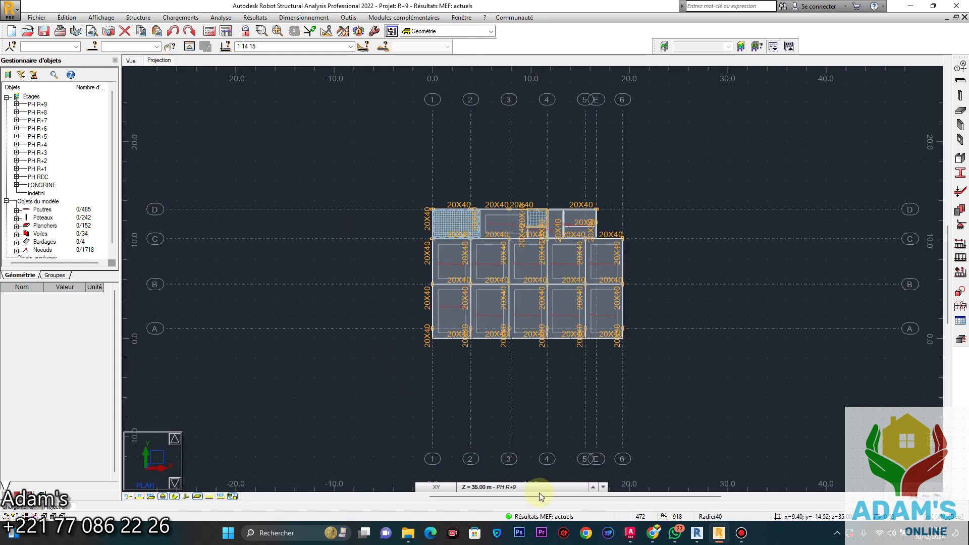
click(527, 487)
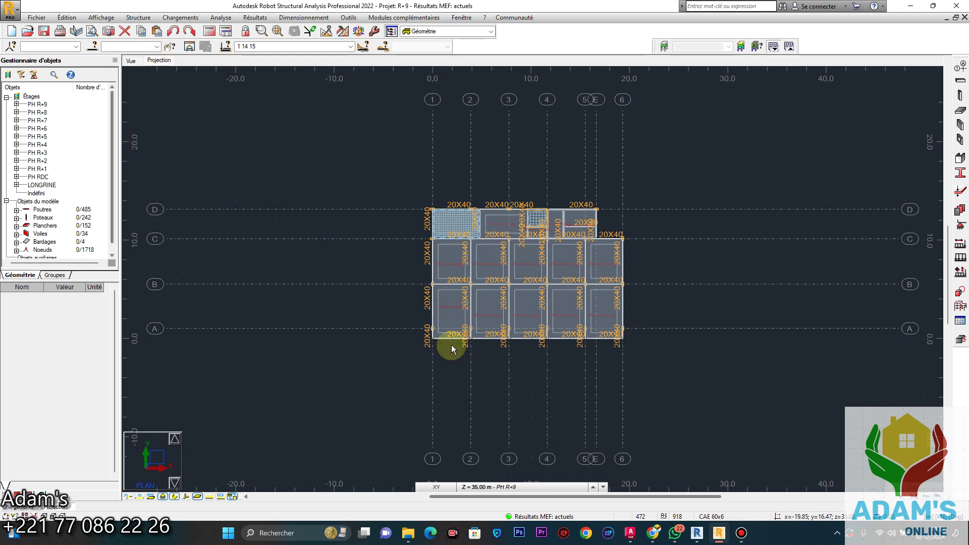
click(504, 491)
click(500, 477)
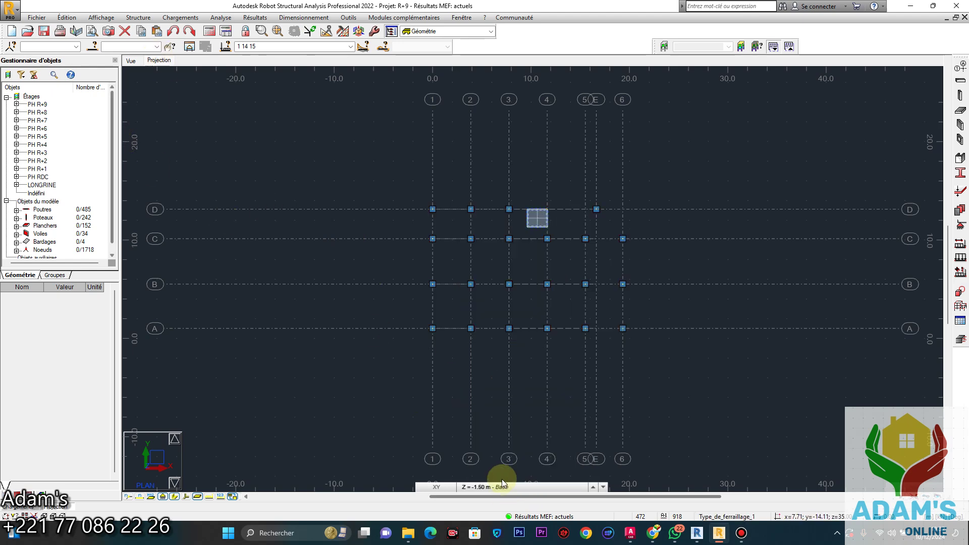
scroll(529, 231, up, 4)
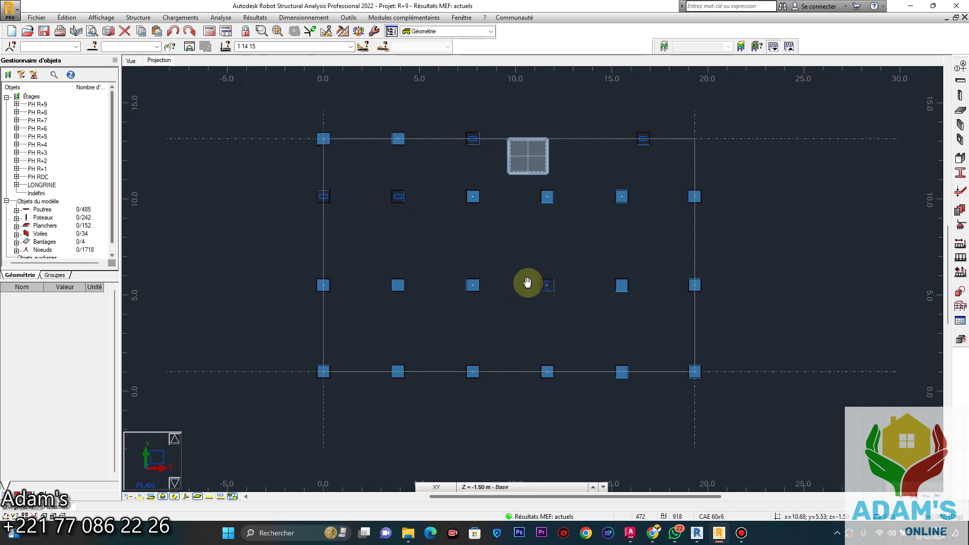
middle_drag(521, 295, 510, 334)
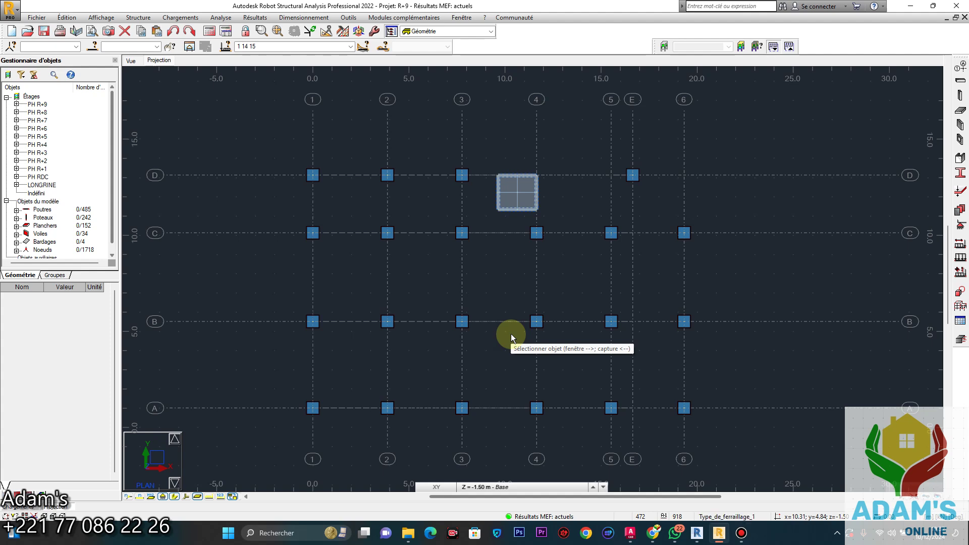
Set the active load case to 14: ELU and open the bar diagrams settings
click(351, 47)
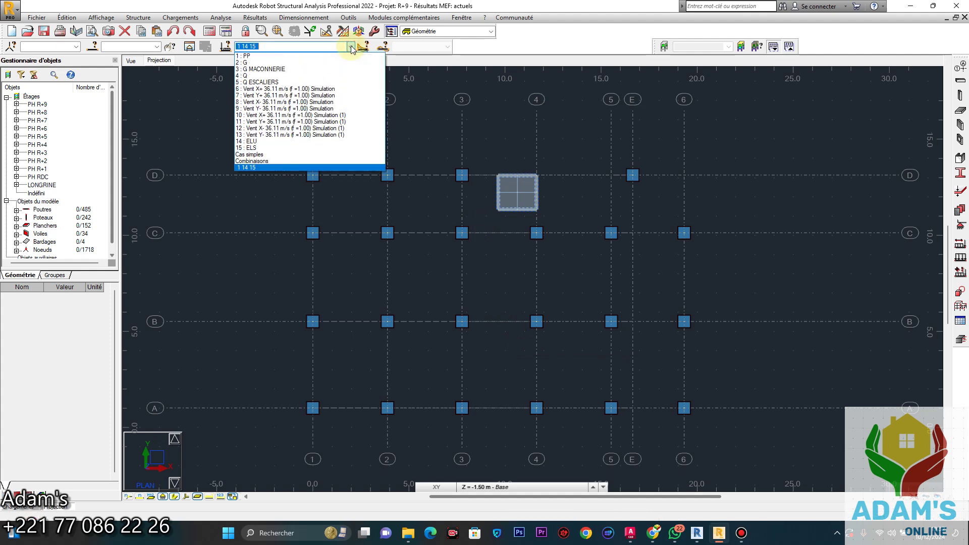
click(272, 144)
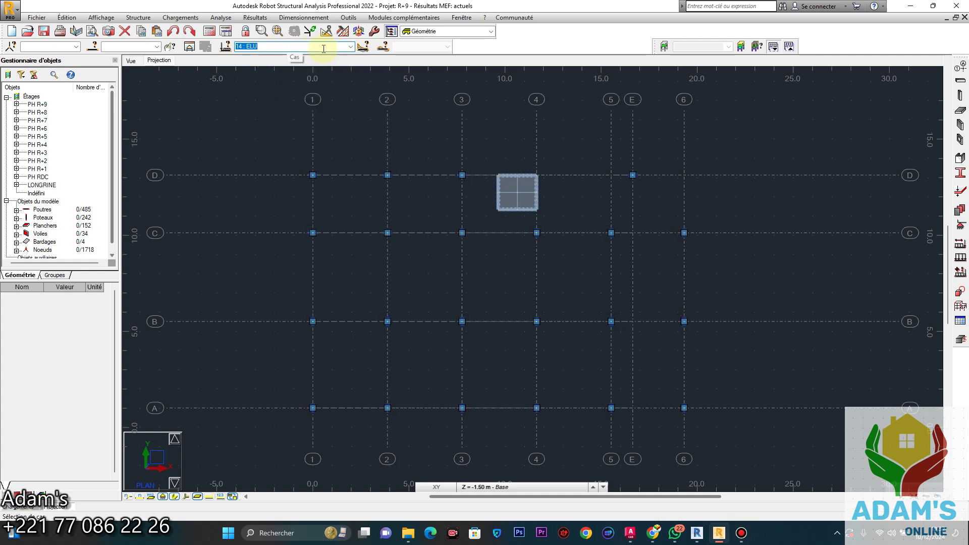
click(254, 17)
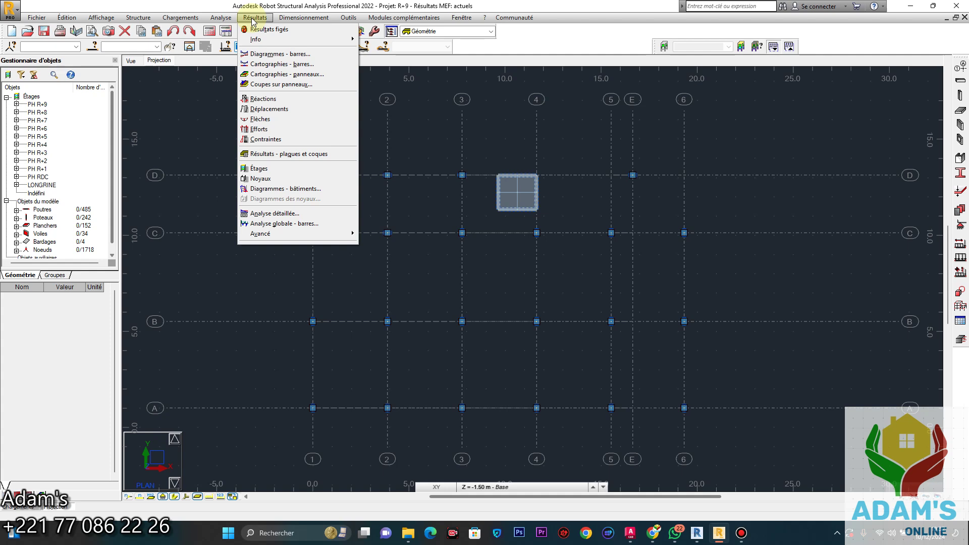
click(301, 56)
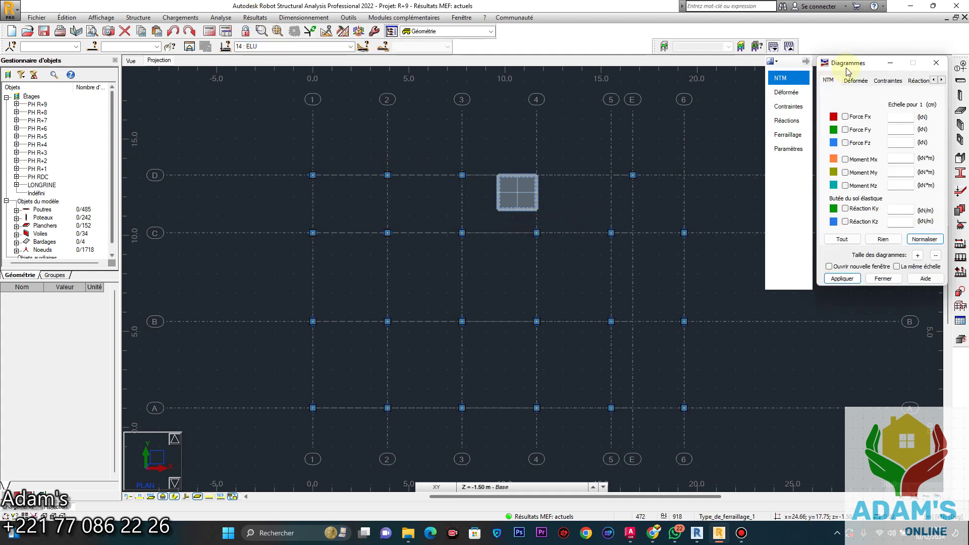
drag(848, 71, 686, 78)
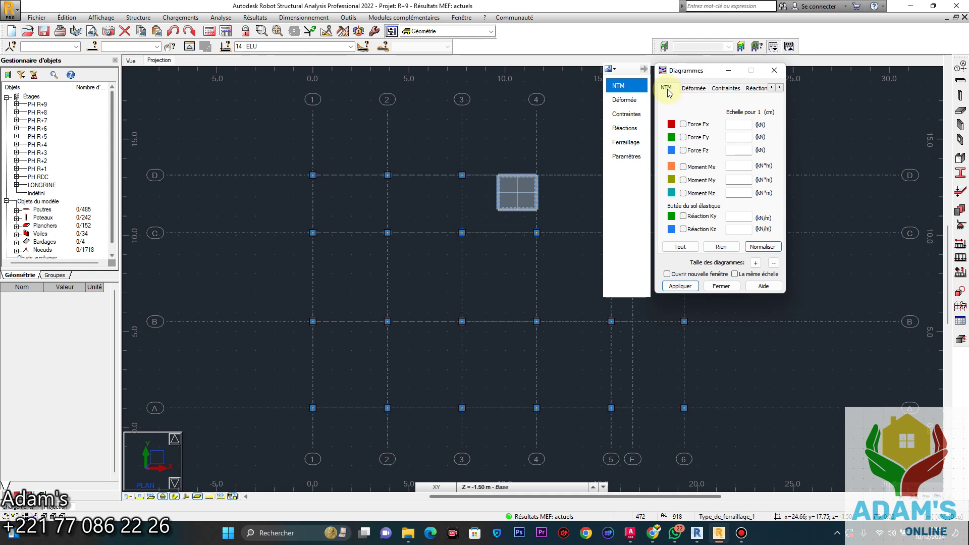
Display the normalised vertical support reactions FZ with descriptions enabled
click(694, 89)
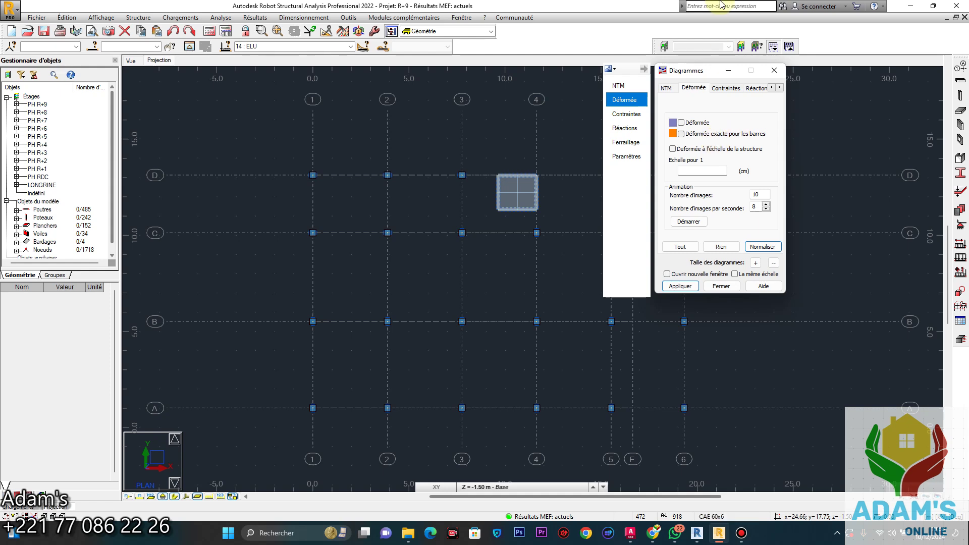
click(726, 88)
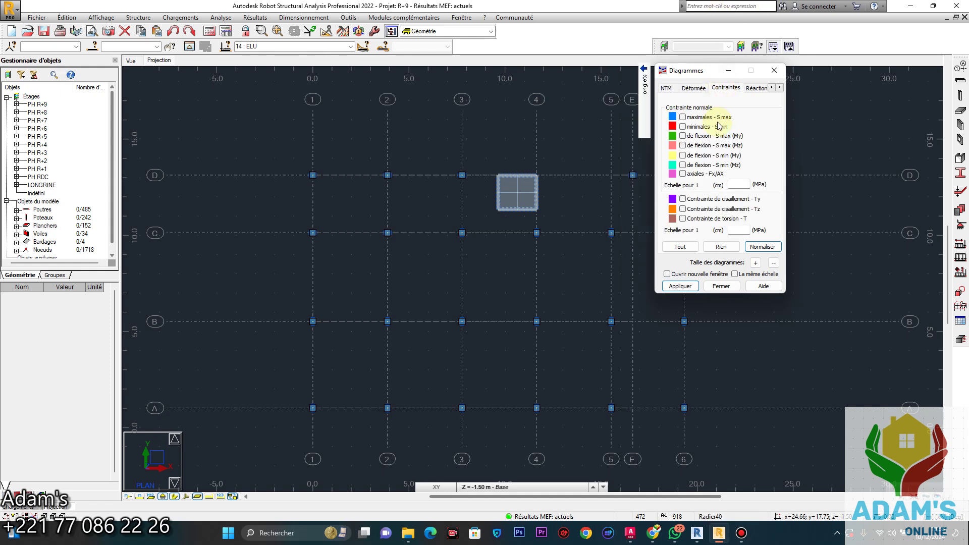
click(755, 88)
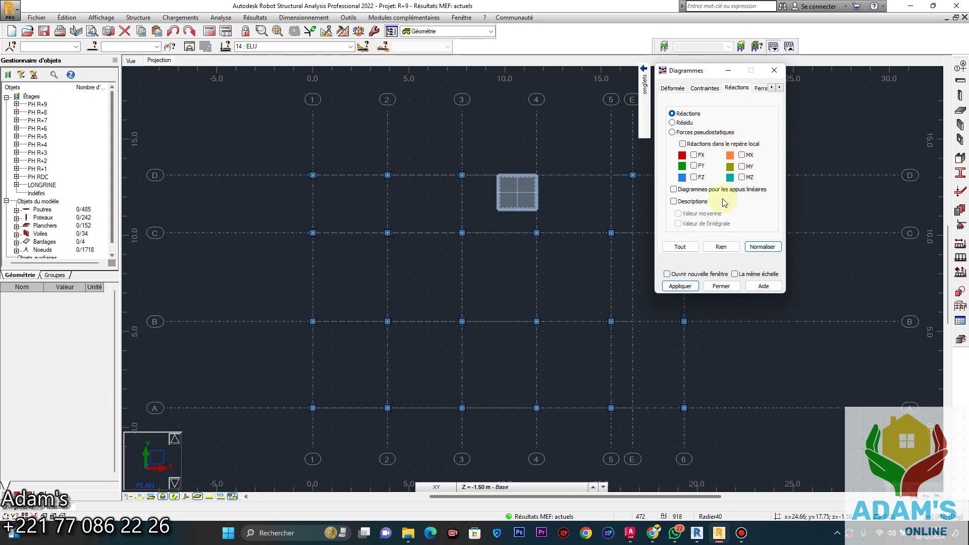
click(694, 177)
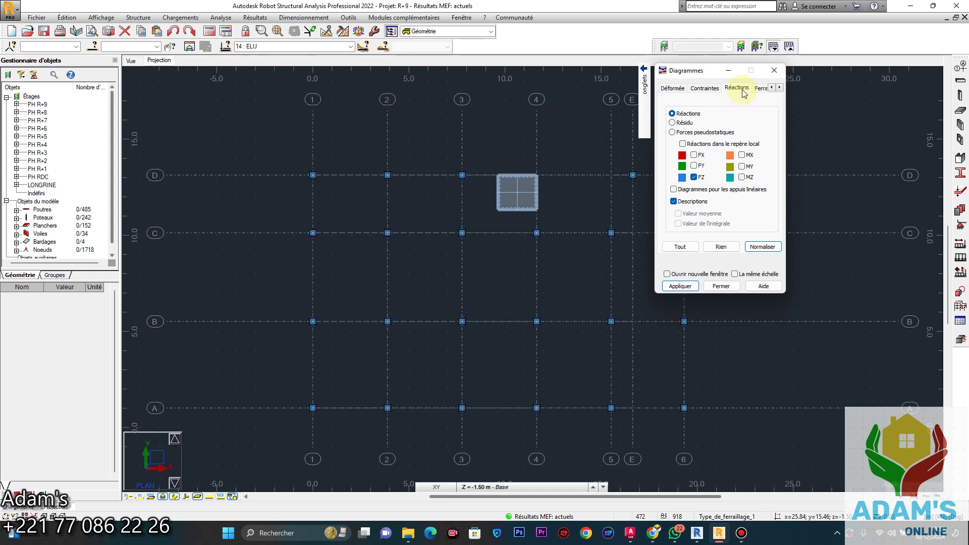
click(756, 249)
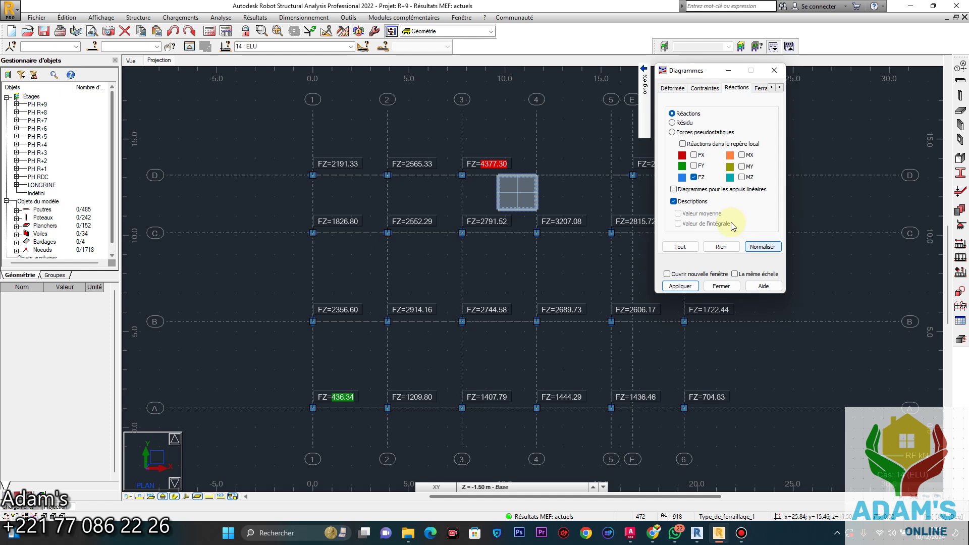
Examine the FZ reactions at all base supports in plan, keeping load case 14: ELU active
drag(707, 71, 827, 92)
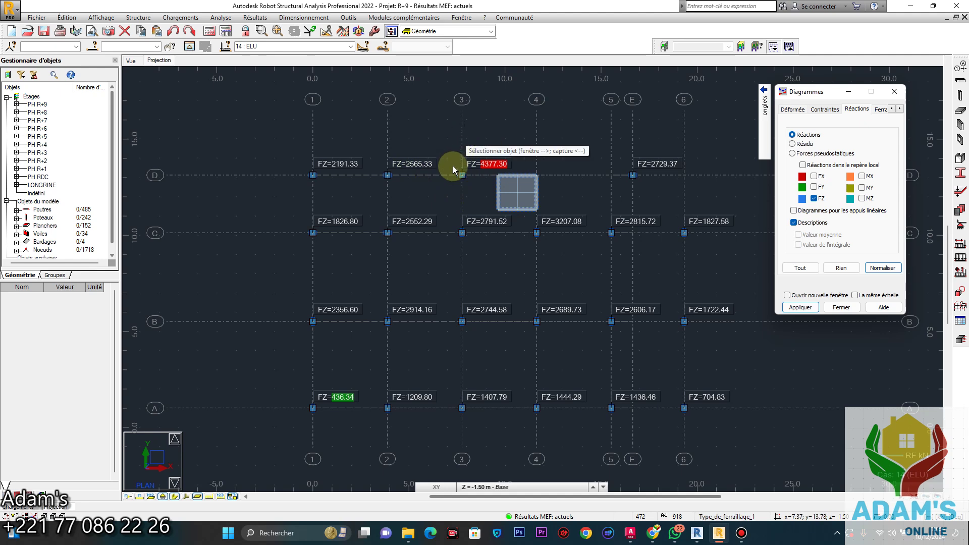
middle_drag(472, 198, 425, 165)
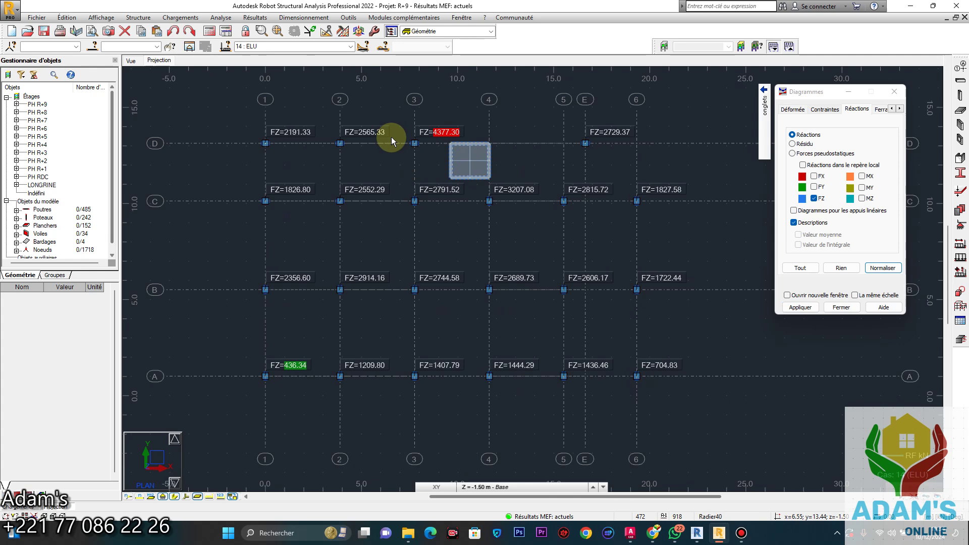
click(350, 46)
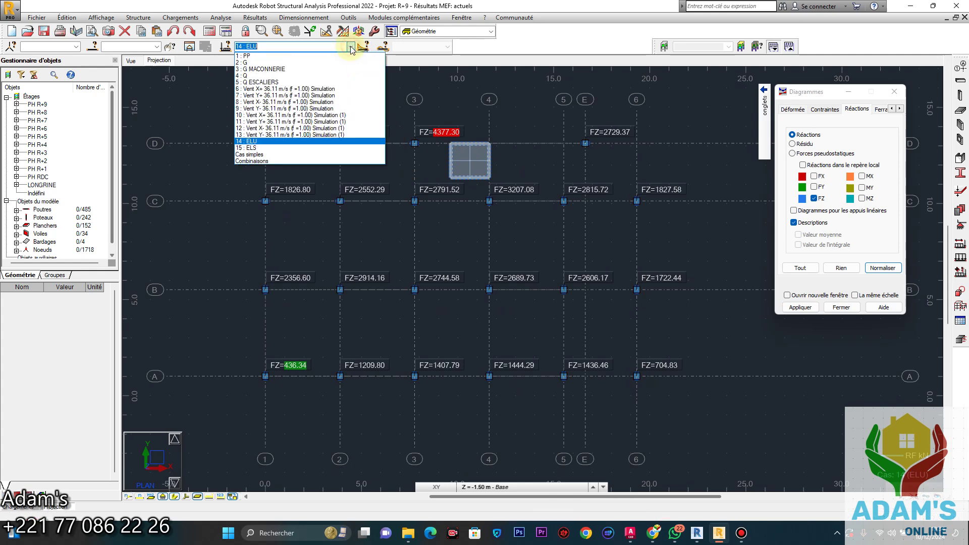
click(265, 142)
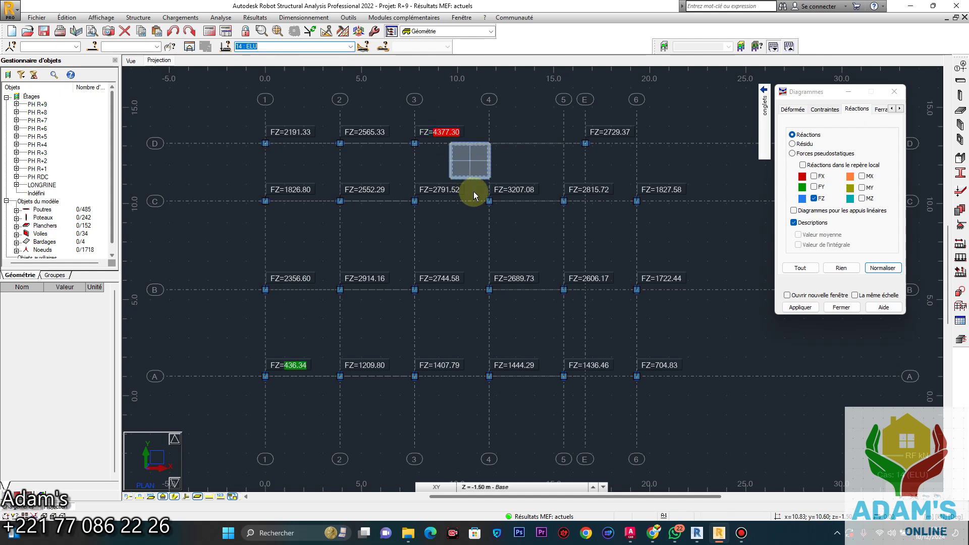
middle_drag(549, 235, 535, 235)
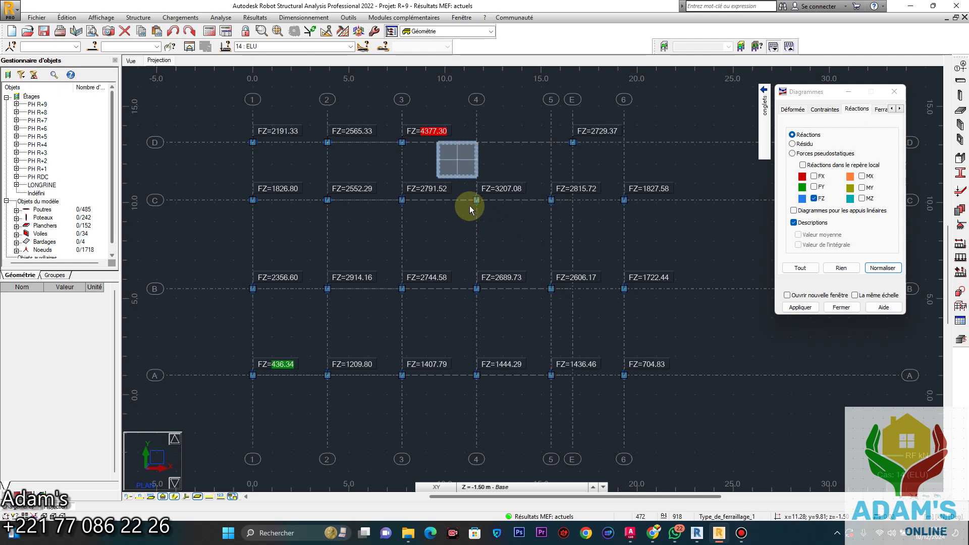
mouse_move(435, 199)
middle_down()
mouse_move(426, 171)
mouse_move(433, 187)
middle_up()
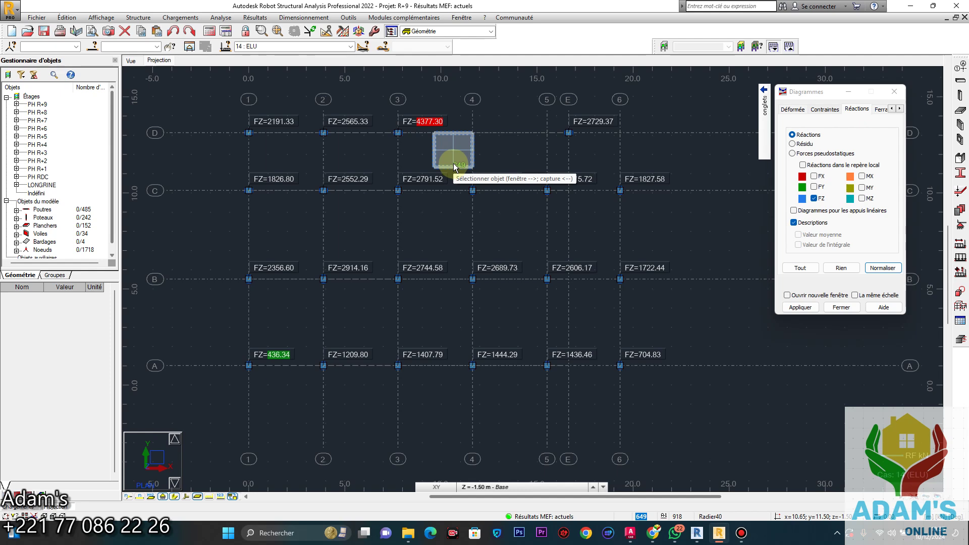
Reapply the normalised FZ reactions display and close the diagrams settings
click(813, 197)
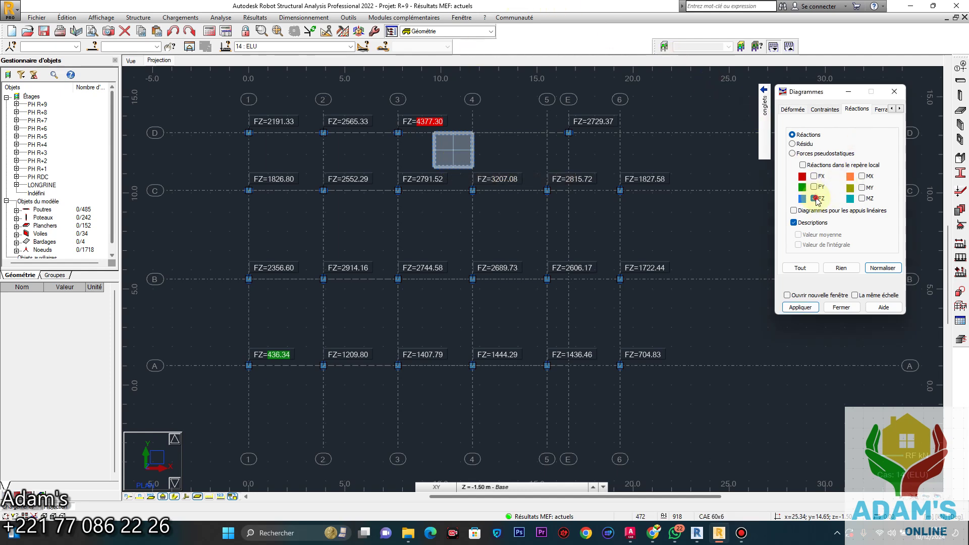
click(815, 197)
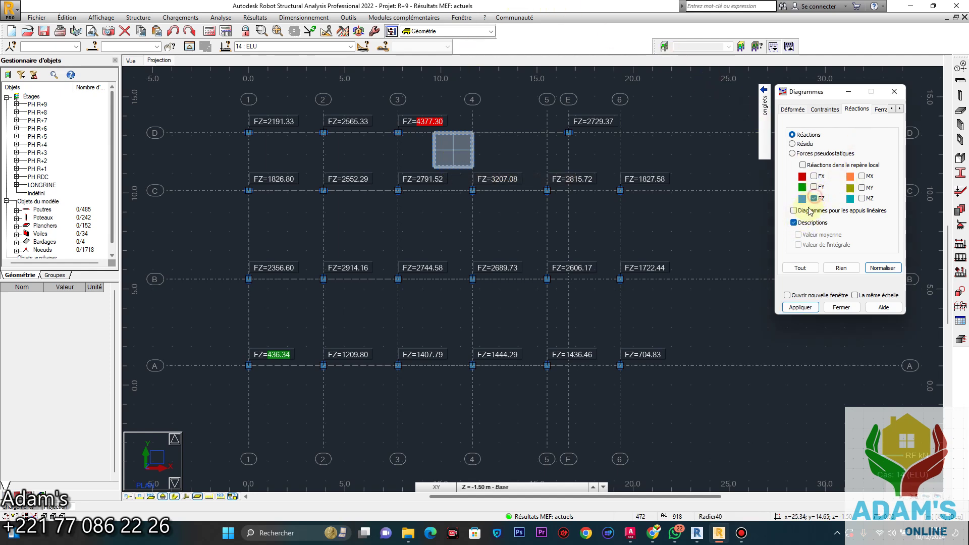
click(884, 269)
click(801, 308)
click(843, 310)
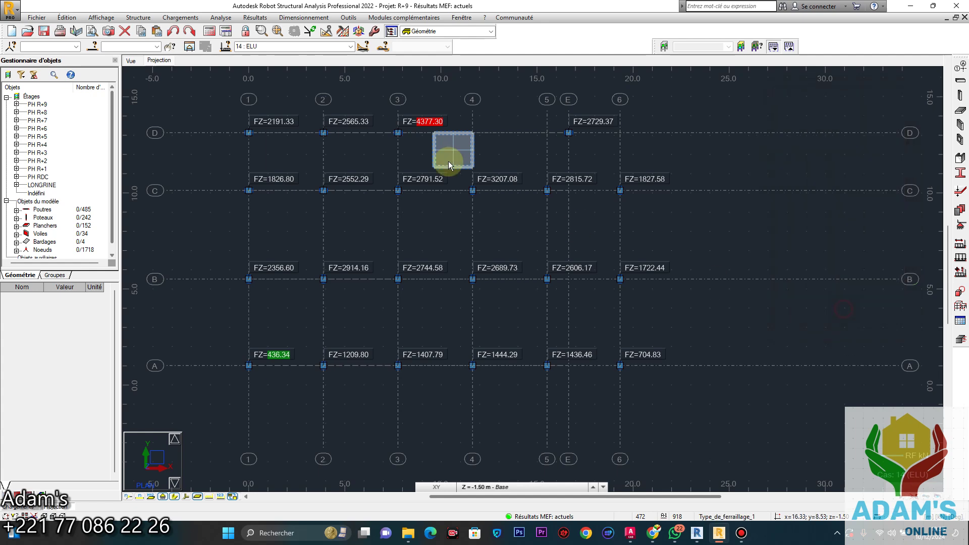
Return to the 3D view and inspect the whole building
click(129, 62)
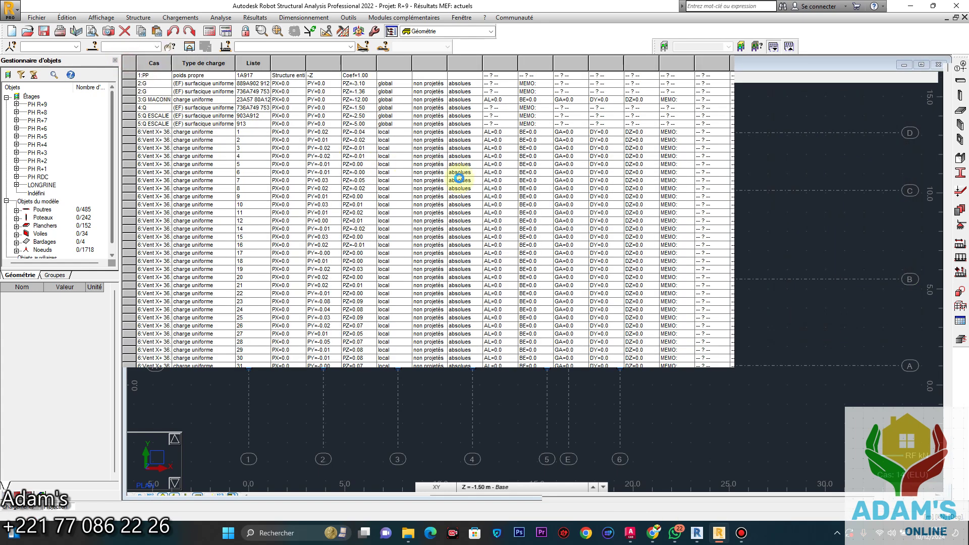
scroll(647, 220, down, 3)
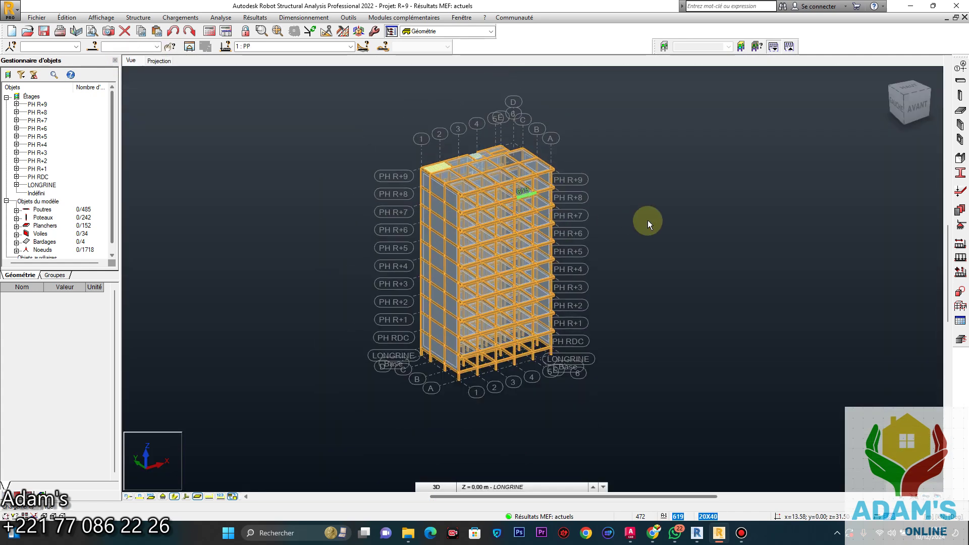
scroll(595, 241, down, 1)
scroll(585, 217, up, 2)
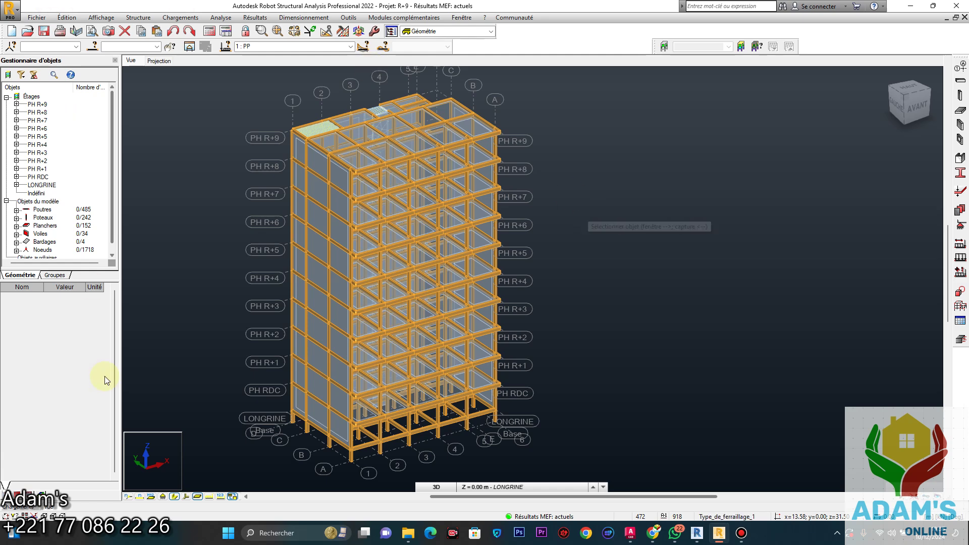
Switch to Paint and sketch in black a dashed vertical axis rising from a rectangular base, with a short horizontal line at the base's top
click(279, 531)
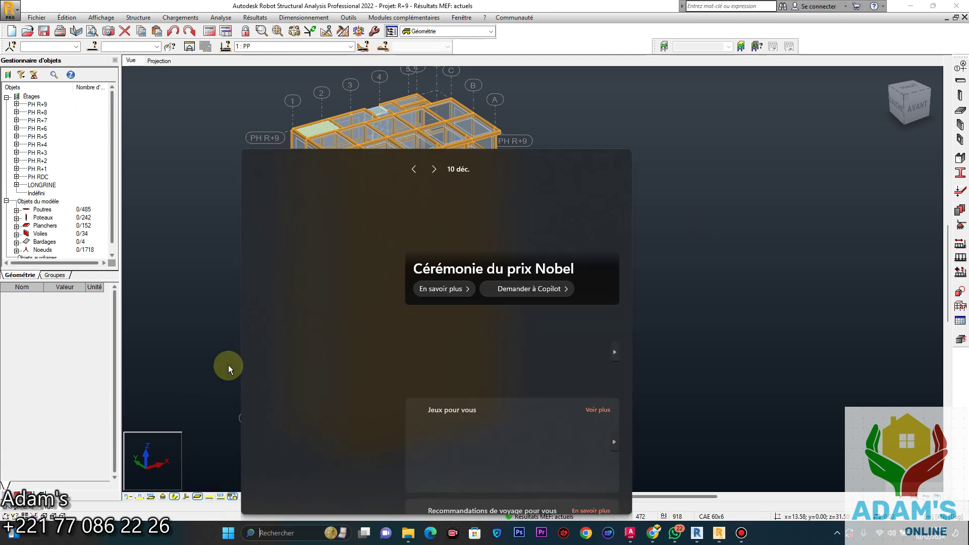
click(278, 190)
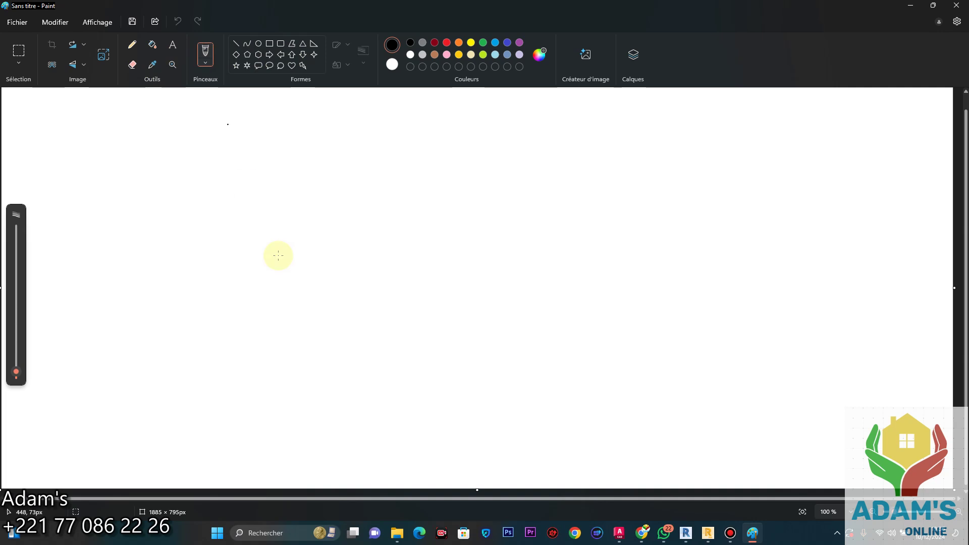
click(303, 155)
drag(303, 155, 312, 212)
drag(310, 227, 316, 267)
drag(311, 301, 315, 342)
mouse_move(316, 354)
mouse_down()
mouse_move(317, 411)
mouse_move(290, 437)
mouse_move(350, 408)
mouse_move(322, 406)
mouse_up()
click(317, 423)
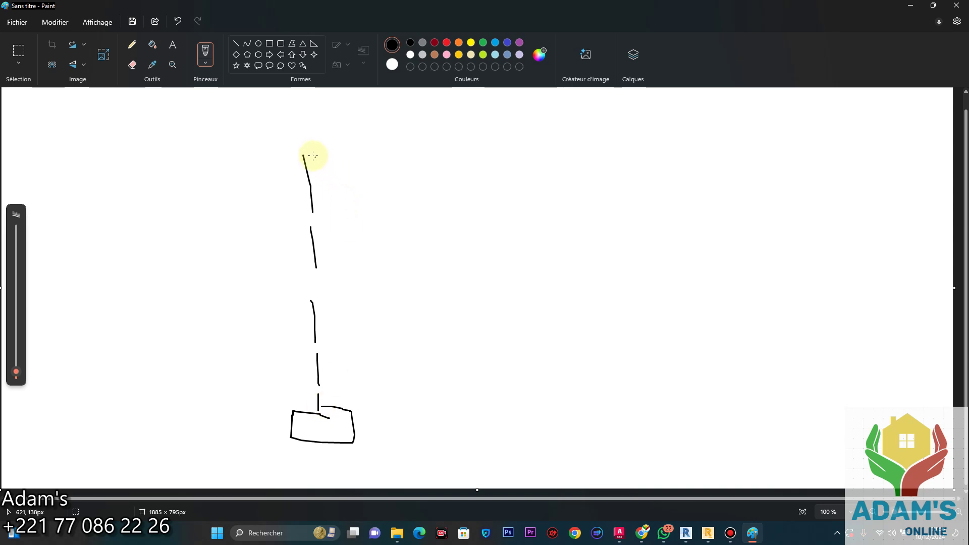
click(326, 407)
drag(326, 406, 377, 407)
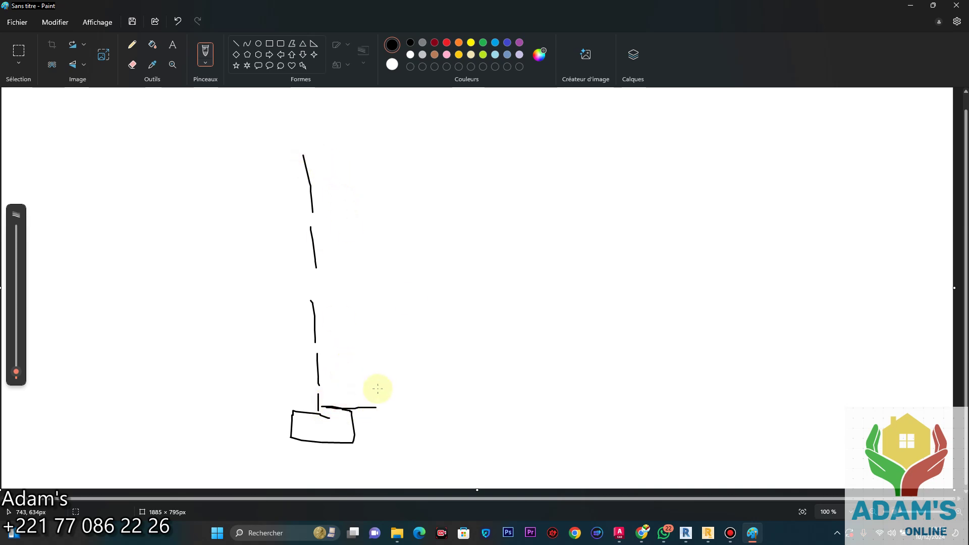
Draw a red triangular outline beside the dashed axis, widest at the base and narrowing towards the top
click(458, 43)
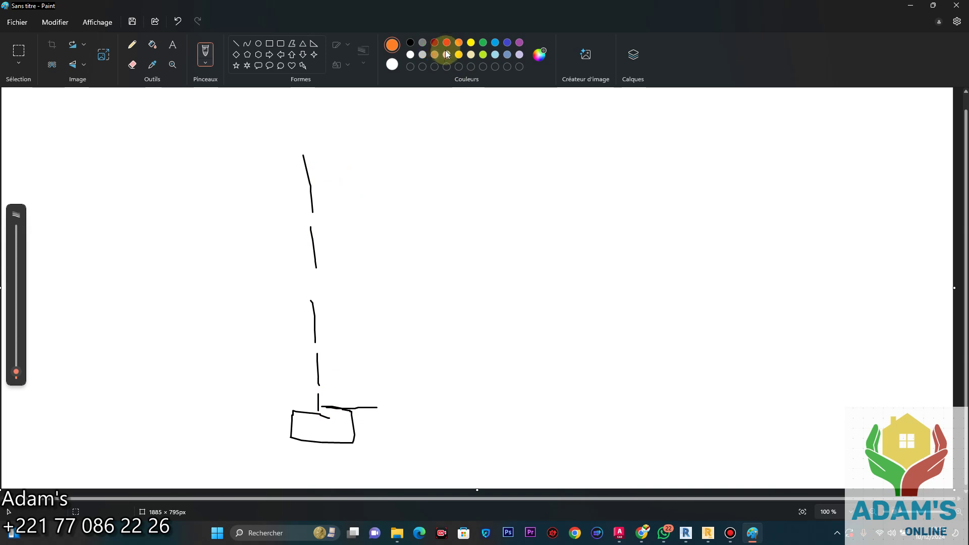
click(447, 42)
mouse_move(320, 407)
mouse_down()
mouse_move(404, 407)
mouse_move(335, 200)
mouse_move(301, 147)
mouse_move(299, 159)
mouse_up()
click(370, 394)
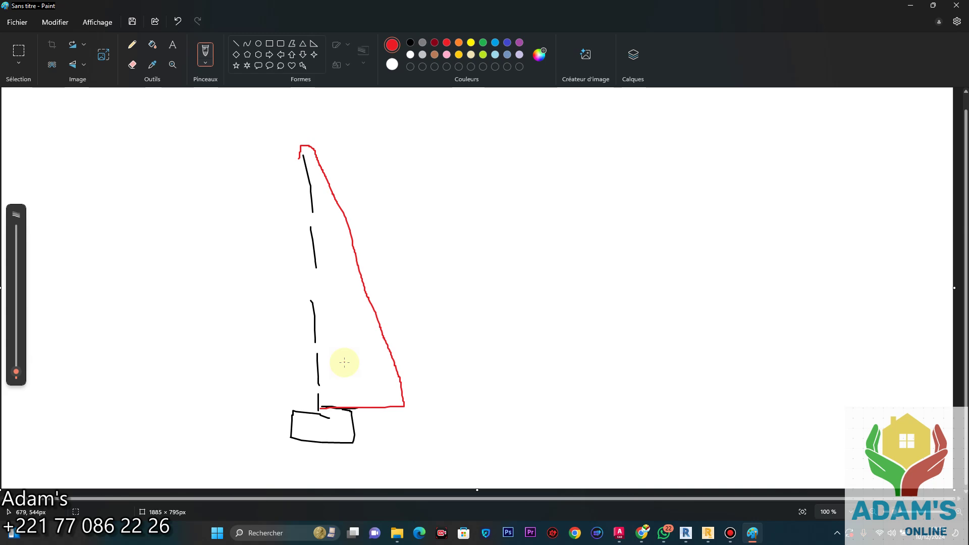
Switch back to Robot Structural Analysis and inspect the building's storeys down to the base in 3D
click(708, 533)
middle_drag(598, 287, 725, 291)
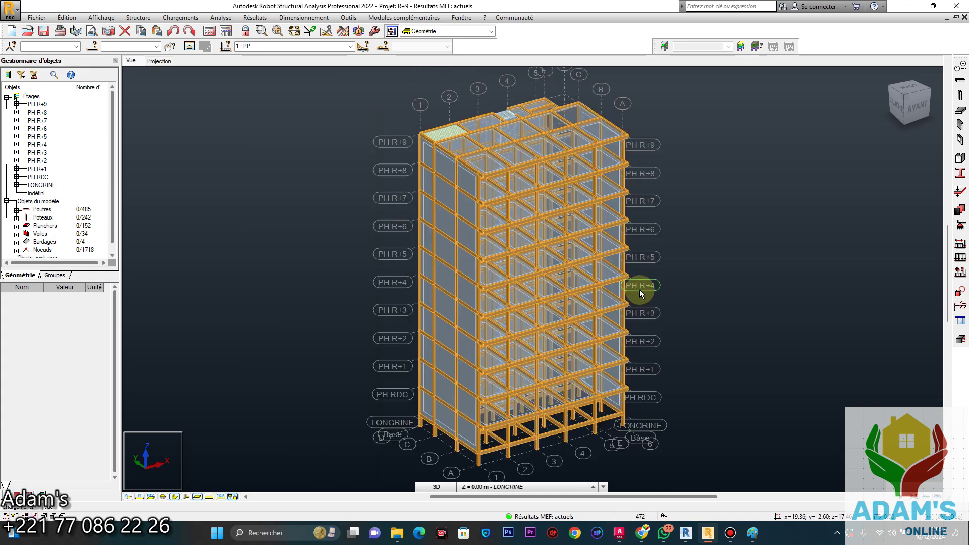
middle_drag(650, 386, 603, 375)
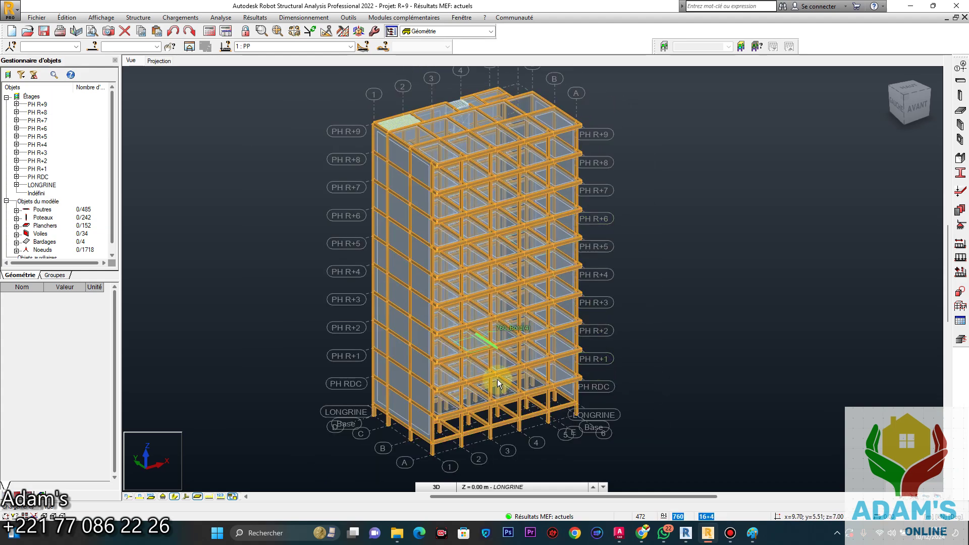
Select a column at the building's base and extend the selection to all similar bars of the same bar type
middle_drag(523, 421, 516, 388)
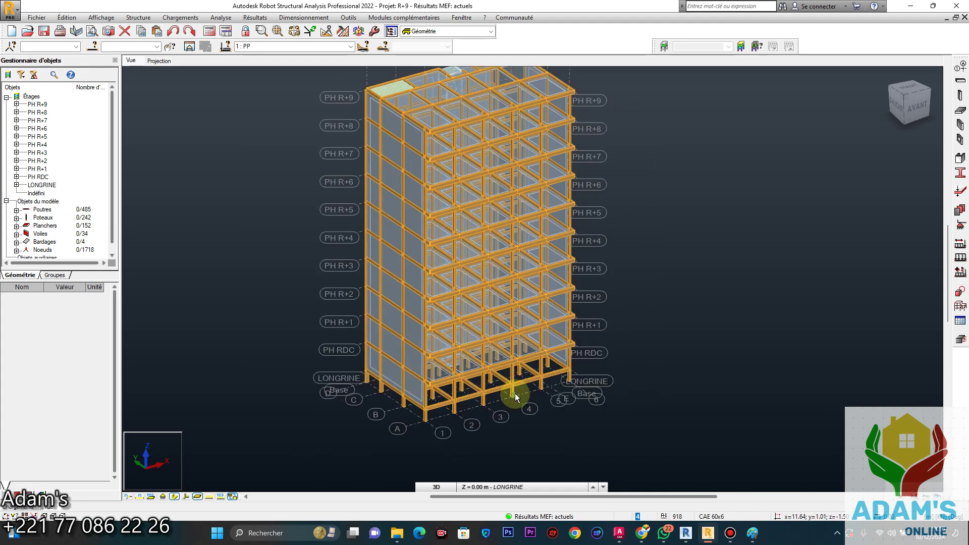
right_click(514, 395)
click(514, 395)
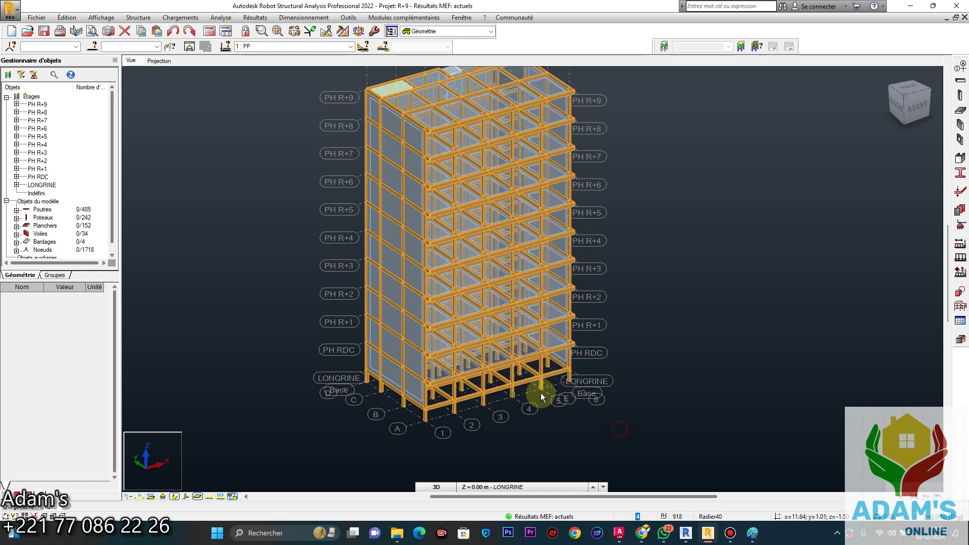
right_click(516, 378)
mouse_move(570, 347)
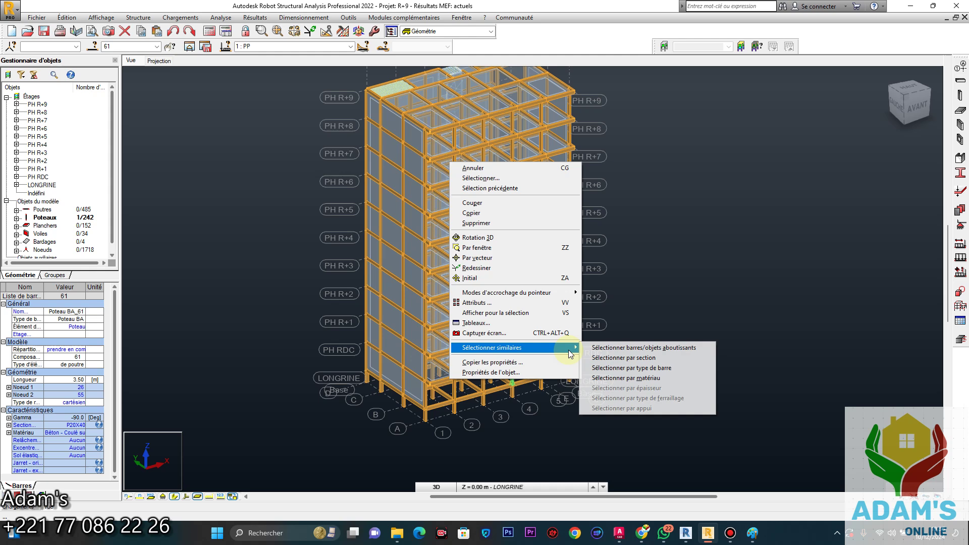
click(658, 368)
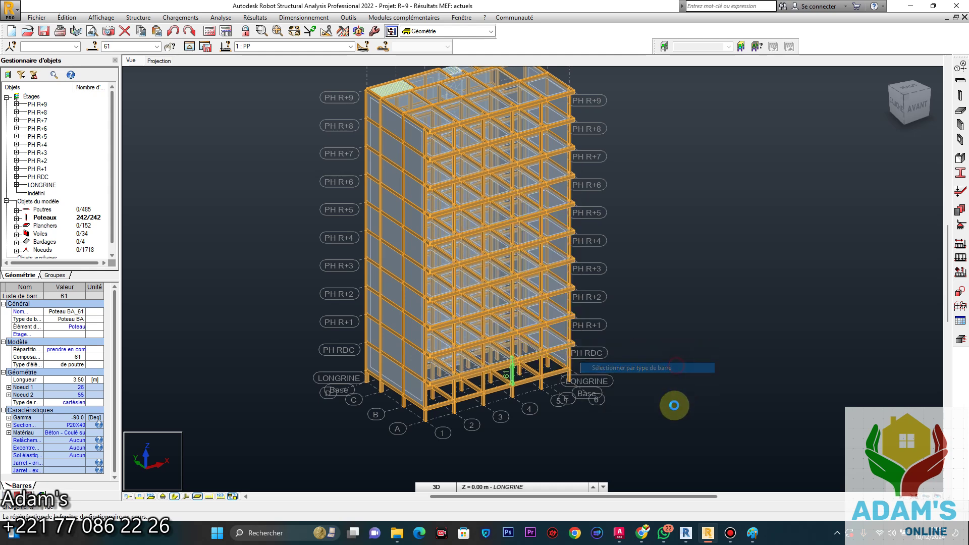
scroll(655, 422, down, 2)
middle_drag(692, 348, 598, 346)
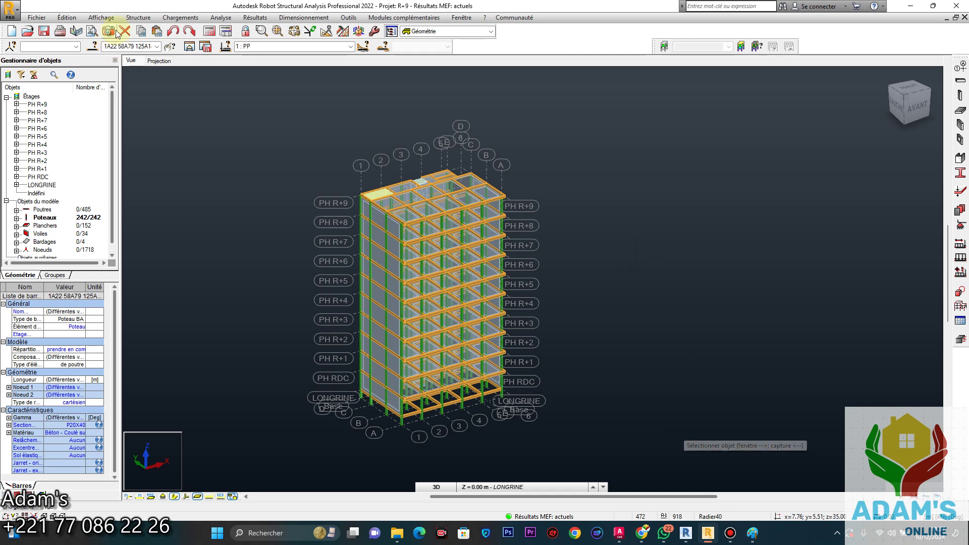
Isolate the selected columns for substructure editing so that only they are displayed in the 3D view
click(192, 49)
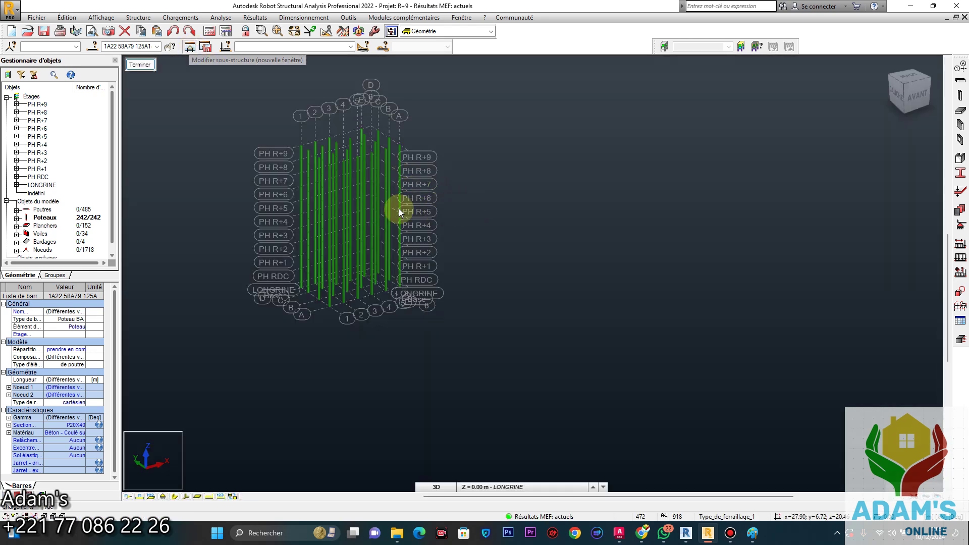
scroll(423, 213, up, 5)
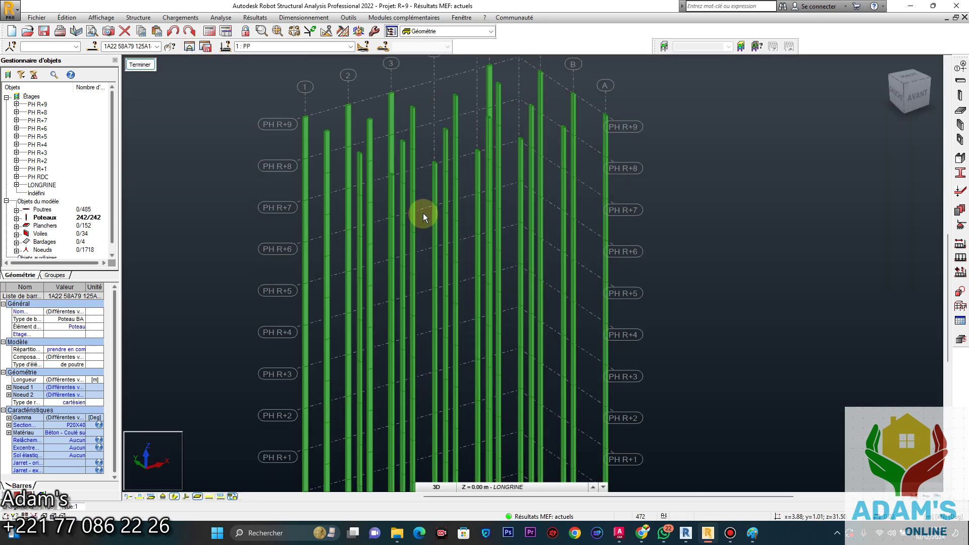
scroll(422, 213, down, 4)
scroll(525, 264, up, 2)
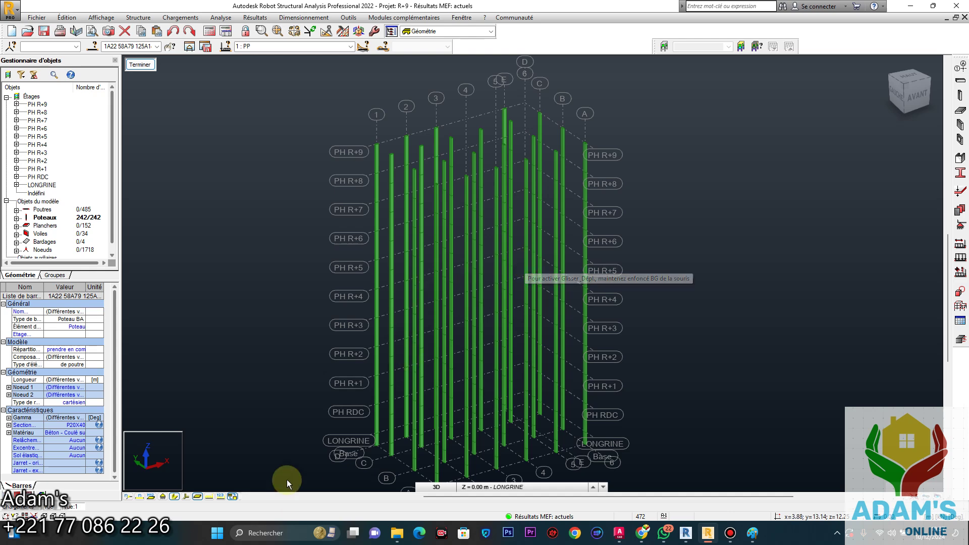
Open the bar diagrams settings and display the local axes of the isolated columns
click(255, 17)
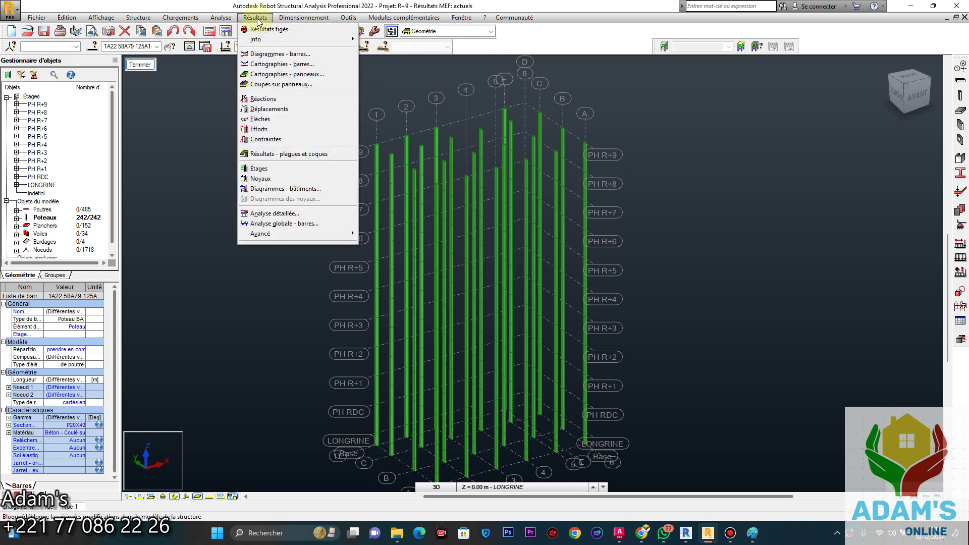
click(278, 55)
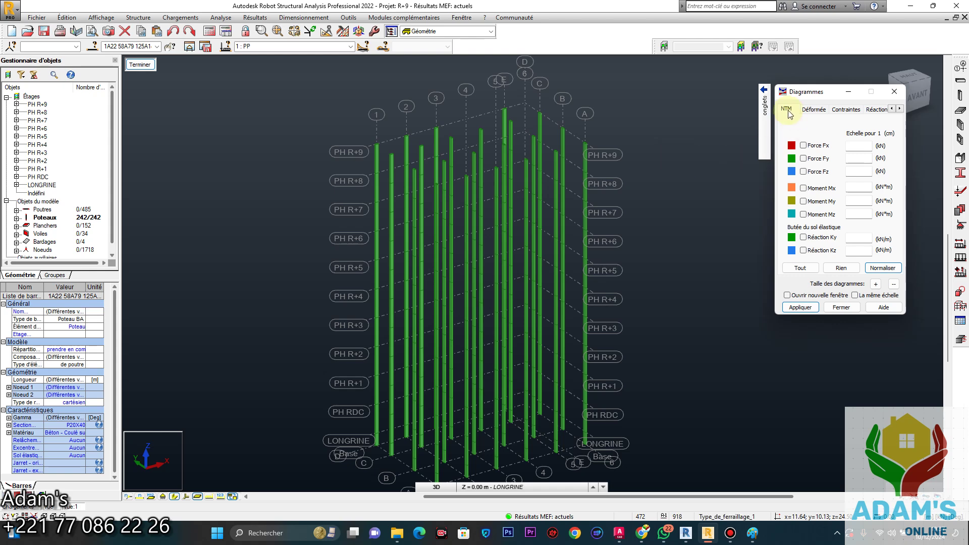
mouse_move(765, 111)
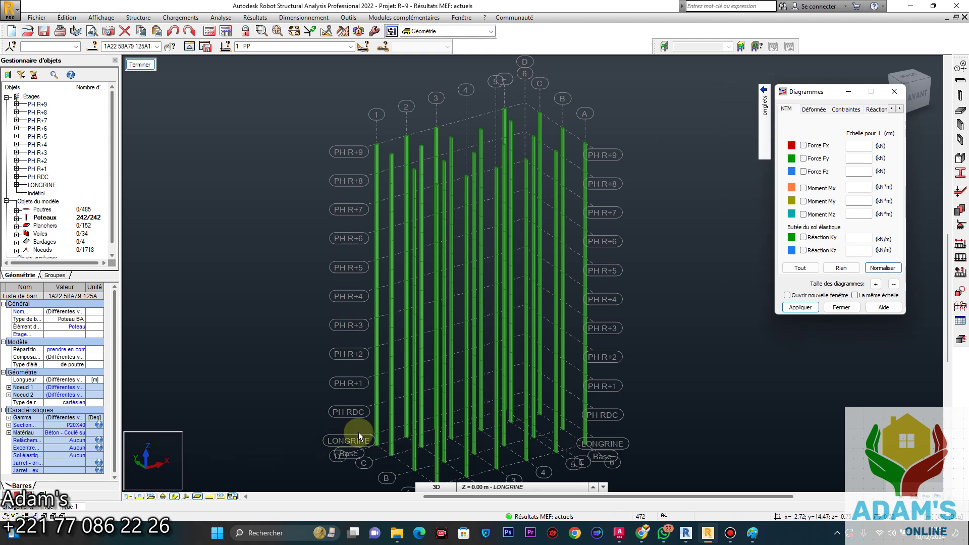
middle_drag(577, 471, 532, 339)
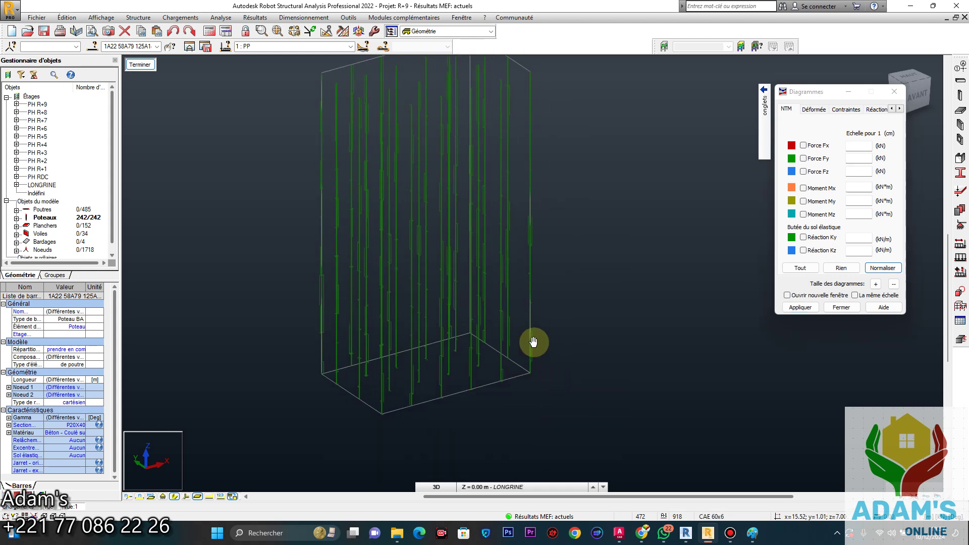
middle_drag(559, 310, 547, 350)
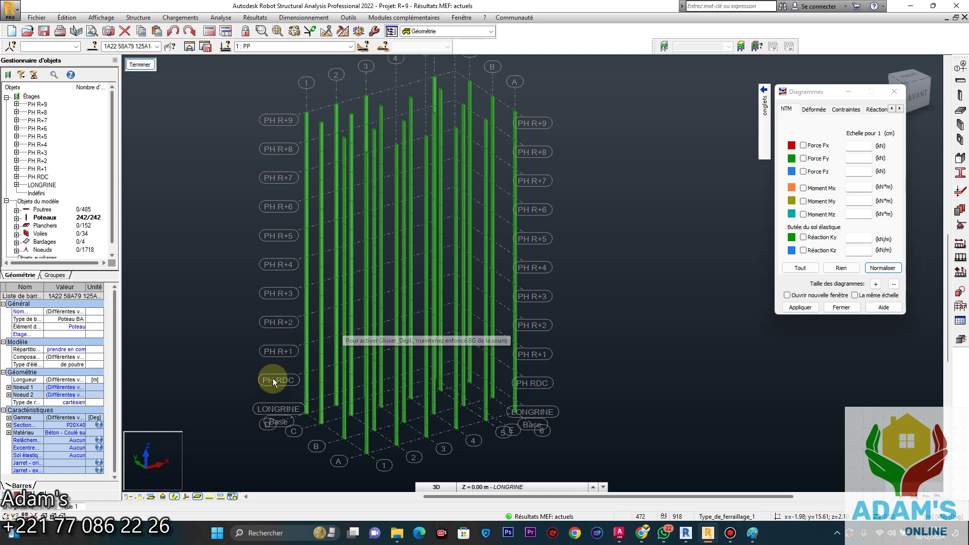
click(186, 496)
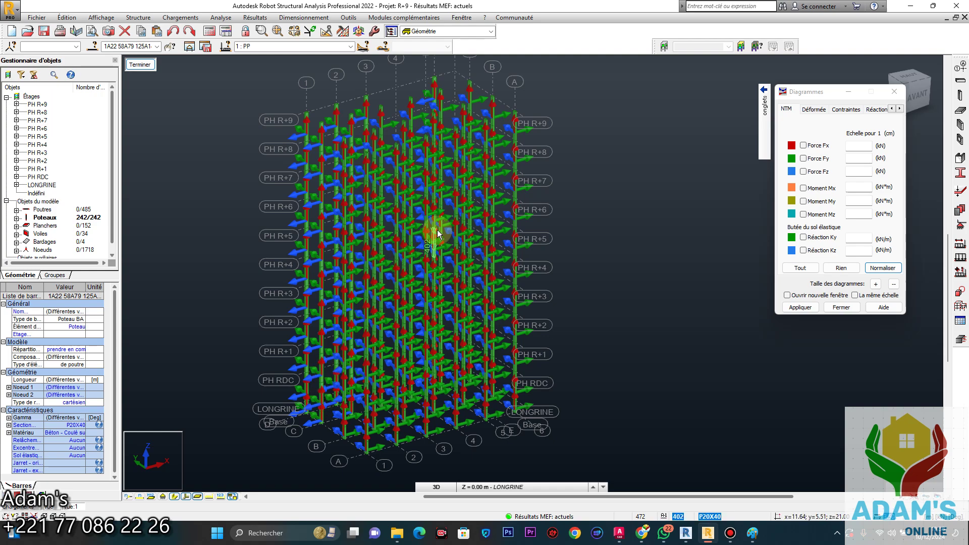
Examine the directions of the columns' local axes, especially the red x-axis arrows near the base at grid intersection A-1
scroll(437, 229, up, 5)
scroll(397, 295, down, 5)
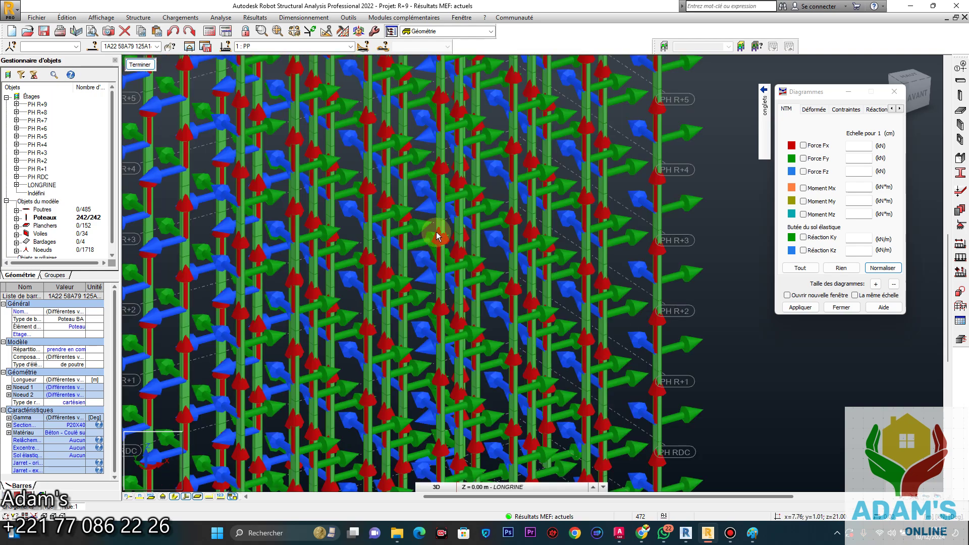
scroll(422, 380, up, 5)
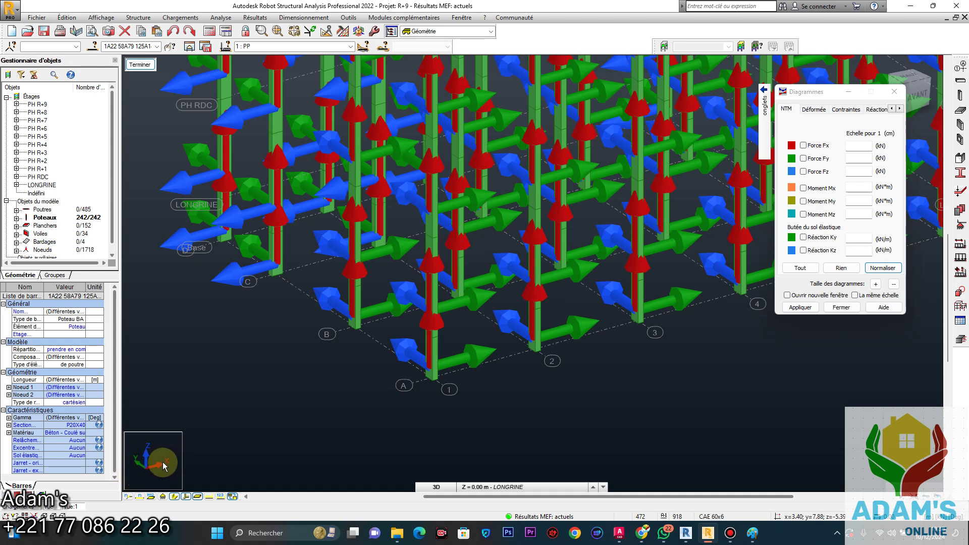
scroll(443, 380, down, 3)
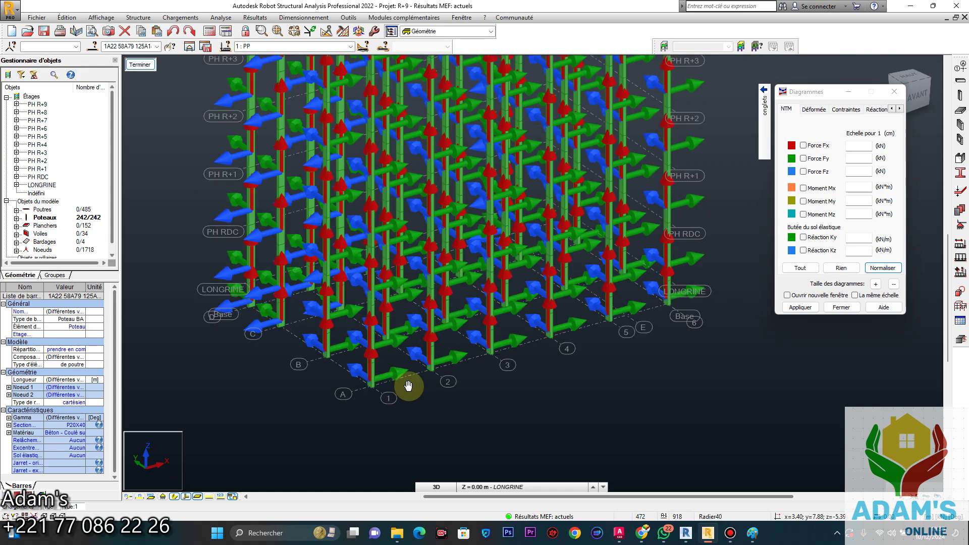
scroll(384, 386, up, 4)
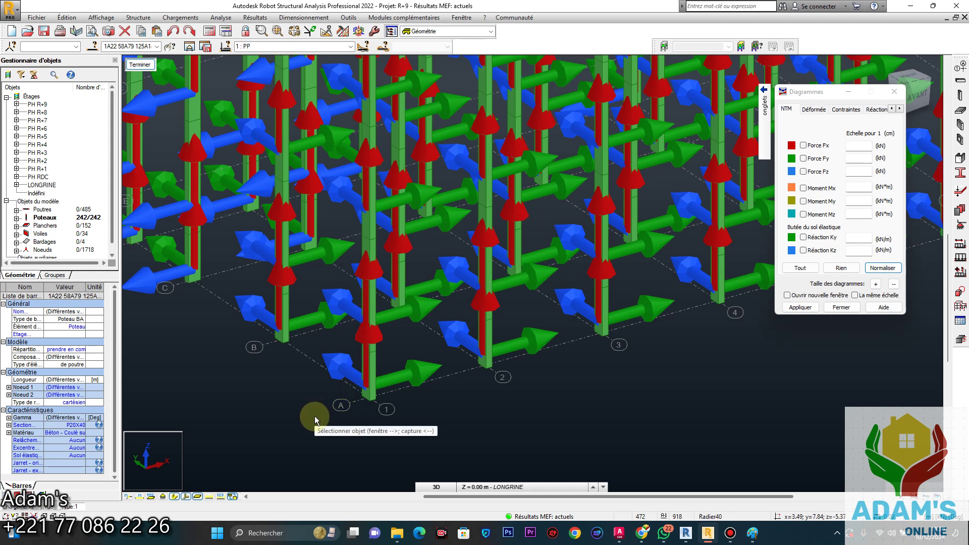
scroll(314, 413, down, 2)
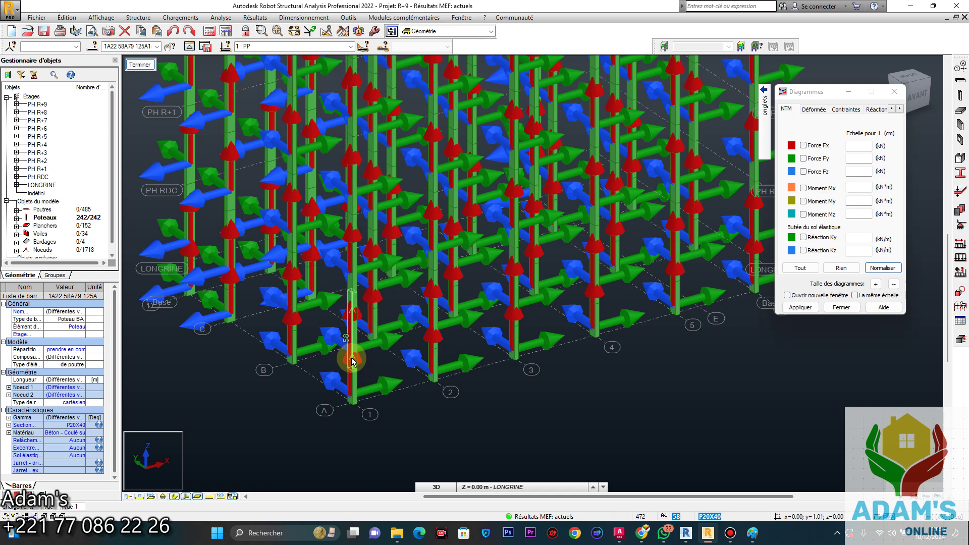
scroll(351, 362, down, 3)
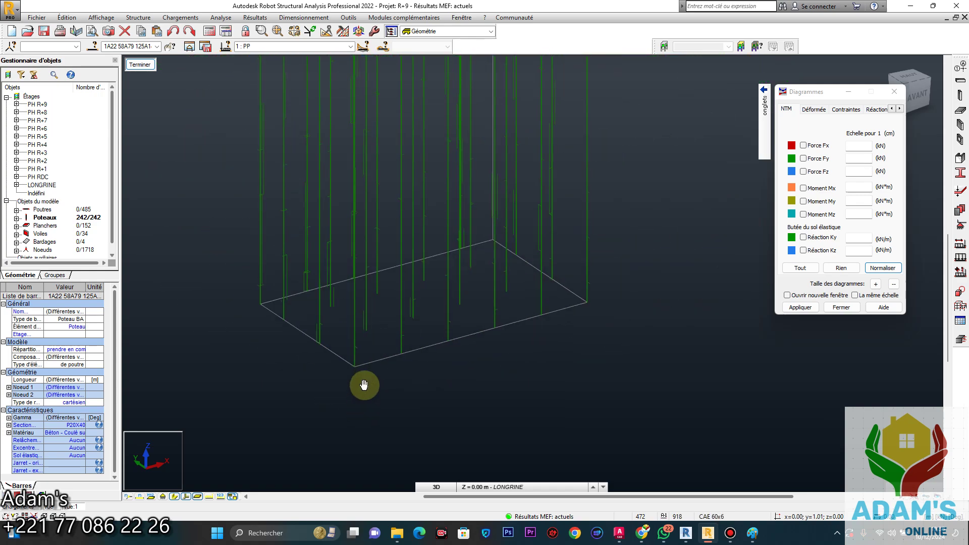
scroll(369, 363, up, 4)
scroll(368, 363, down, 2)
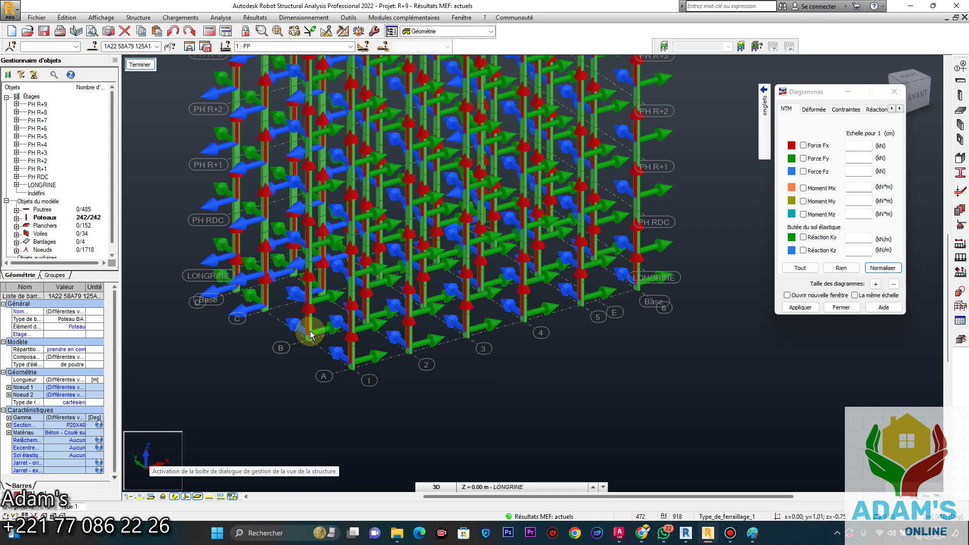
scroll(328, 345, up, 3)
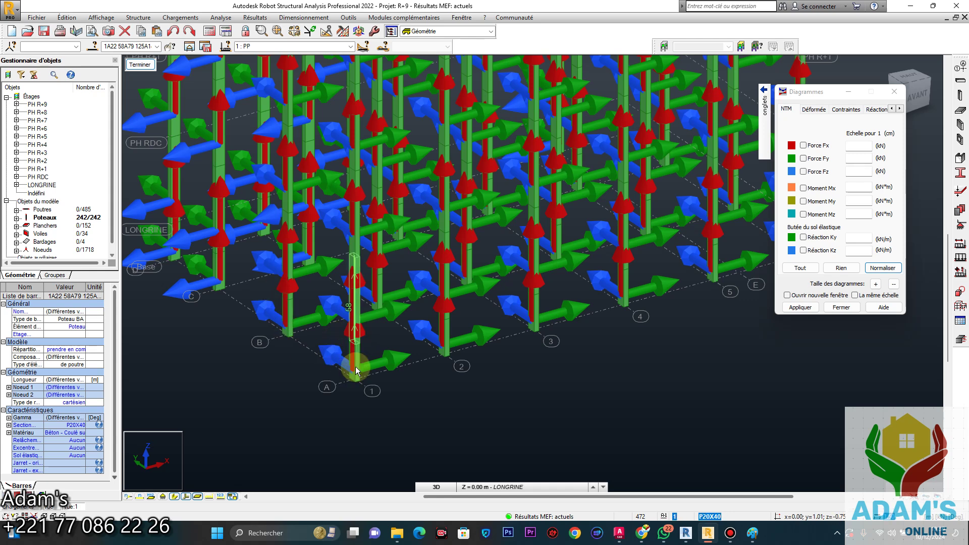
Display the Force Fx diagram on the columns and hide their local axes
middle_drag(365, 241, 353, 290)
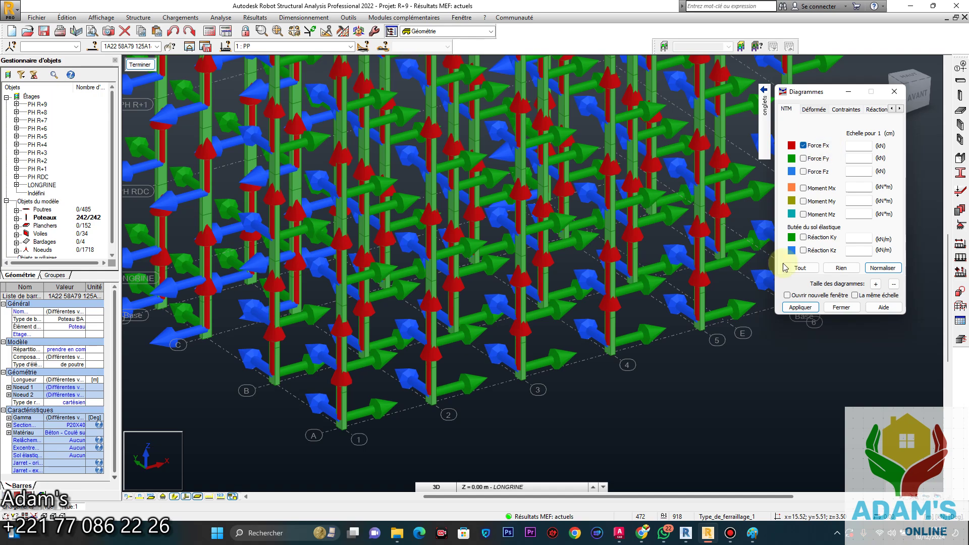
click(797, 307)
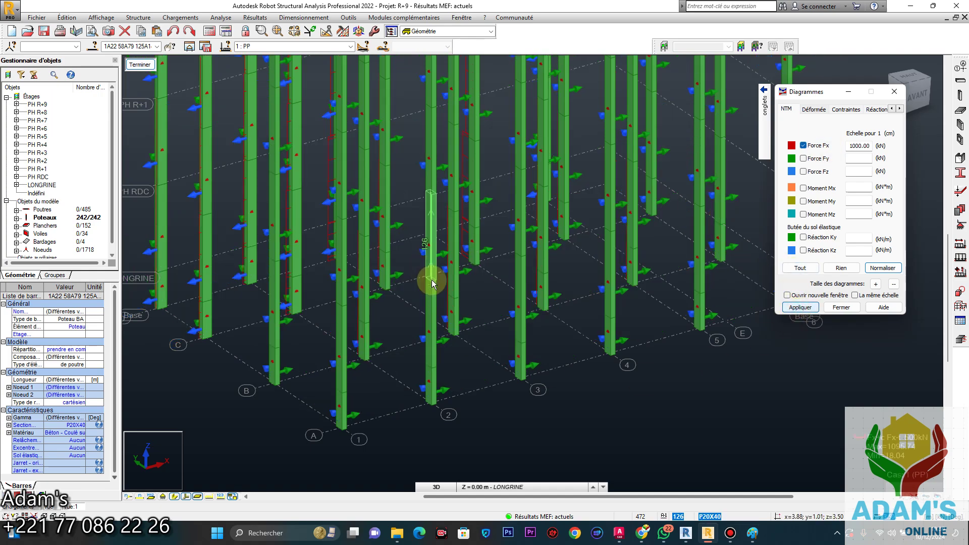
scroll(469, 377, down, 5)
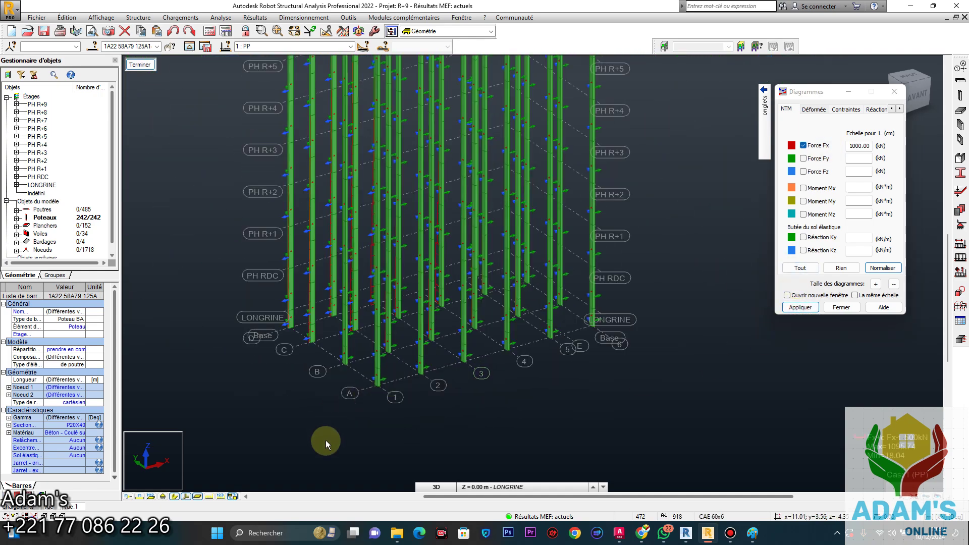
click(187, 497)
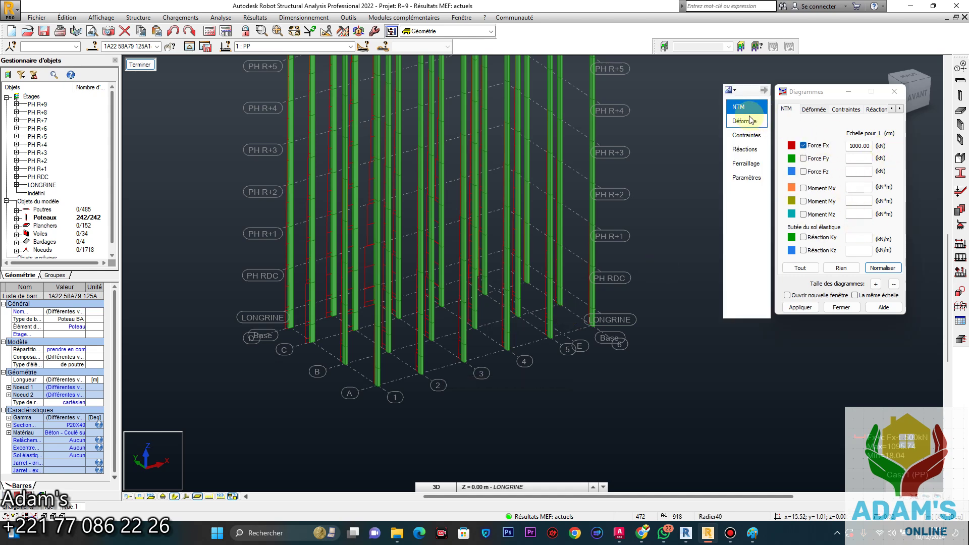
Set the diagrams to description labels, differentiated positive and negative values, and uniform filling, and apply the settings
click(899, 109)
click(900, 109)
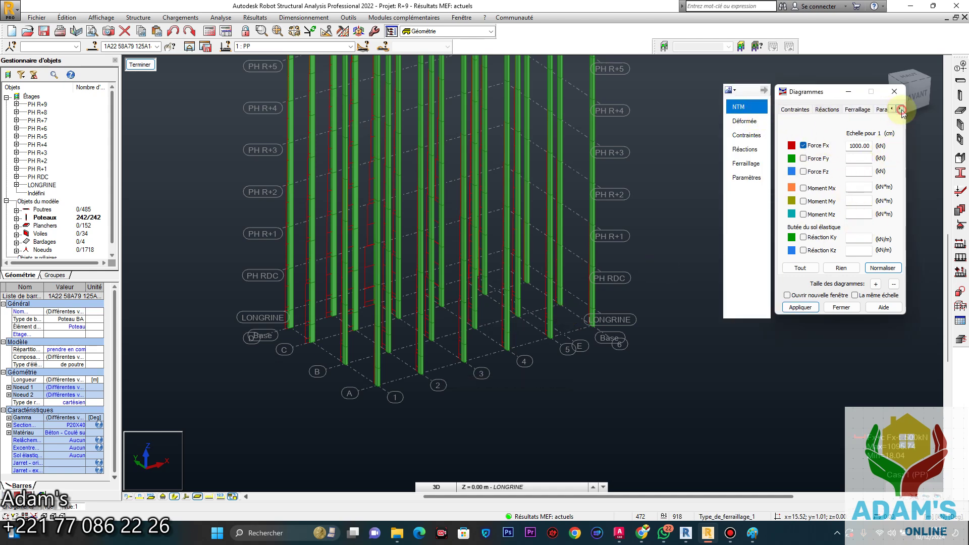
click(900, 109)
click(856, 109)
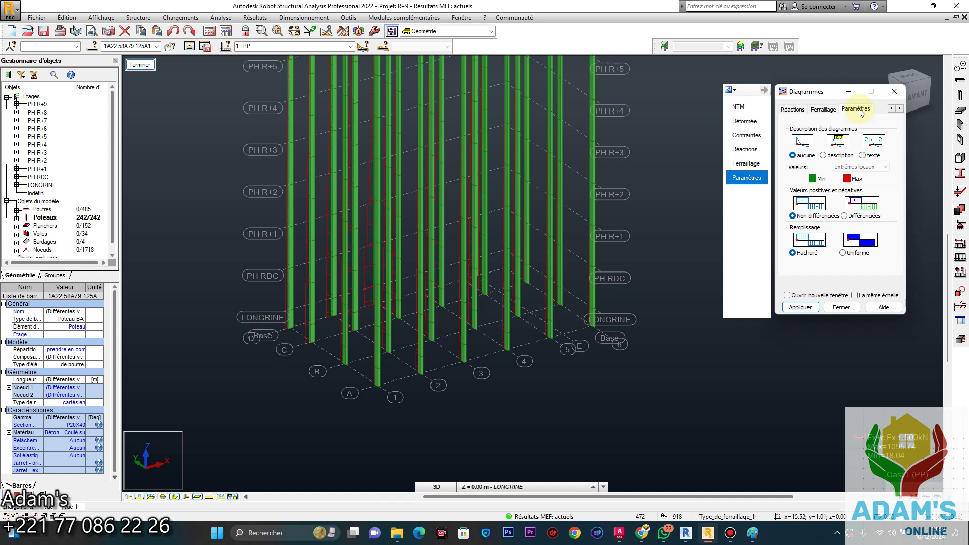
click(828, 156)
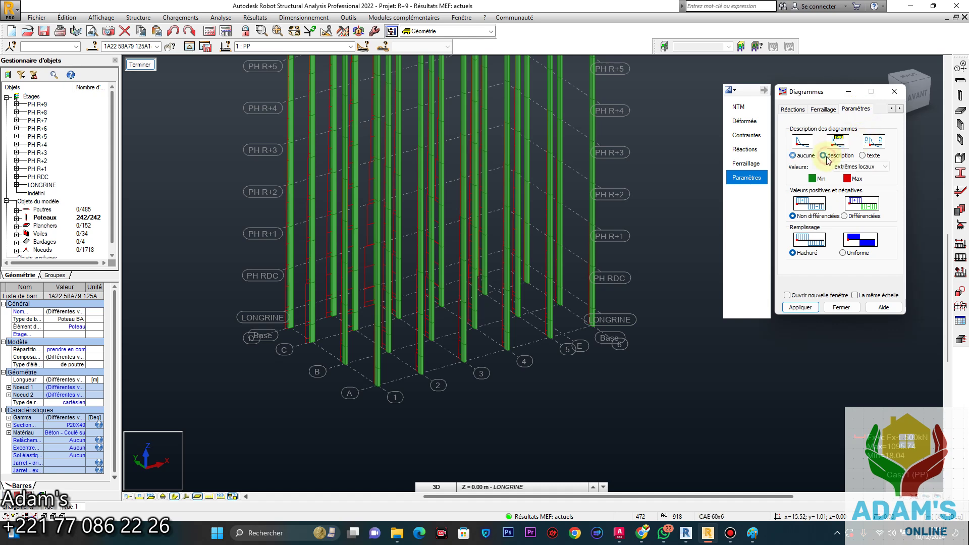
click(843, 253)
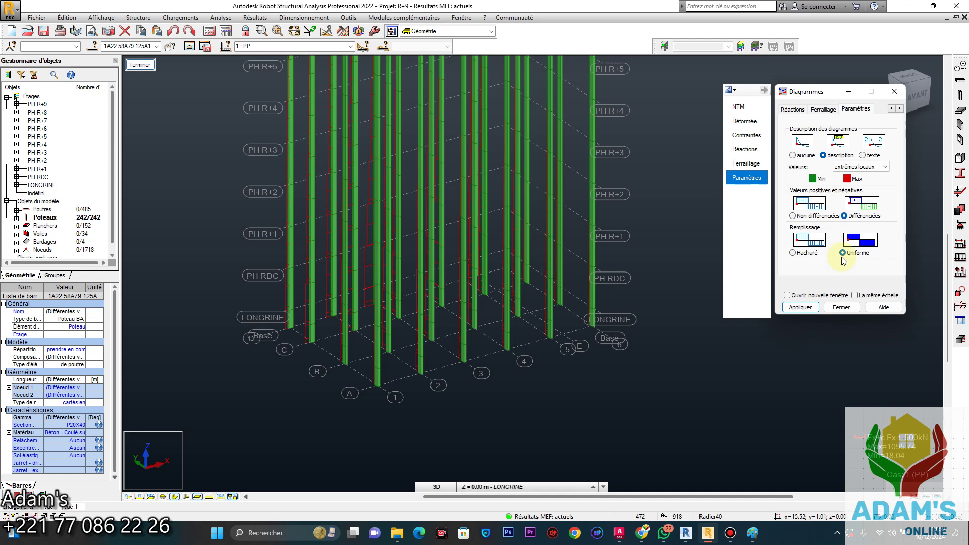
click(801, 308)
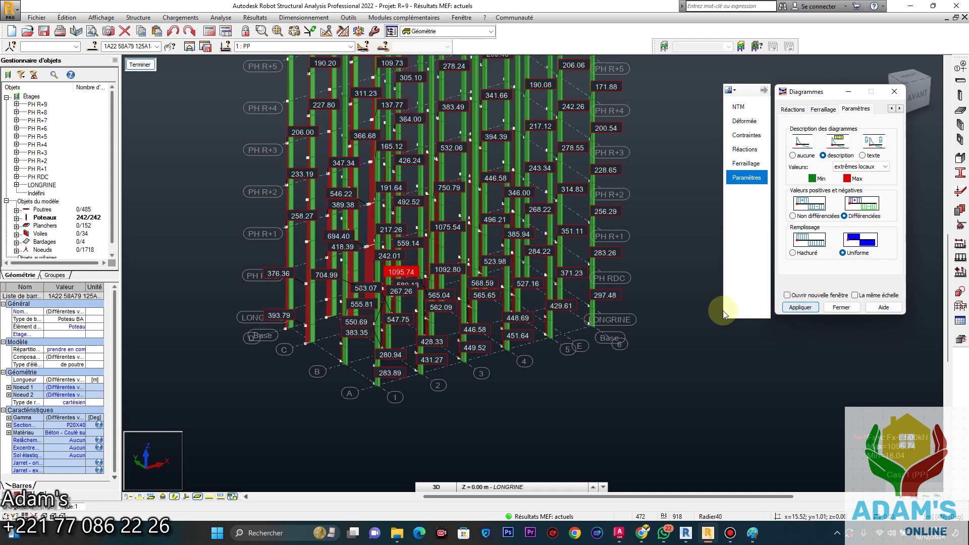
Display the isolated columns' Force Fx diagrams for load case 14: ELU
scroll(397, 256, up, 5)
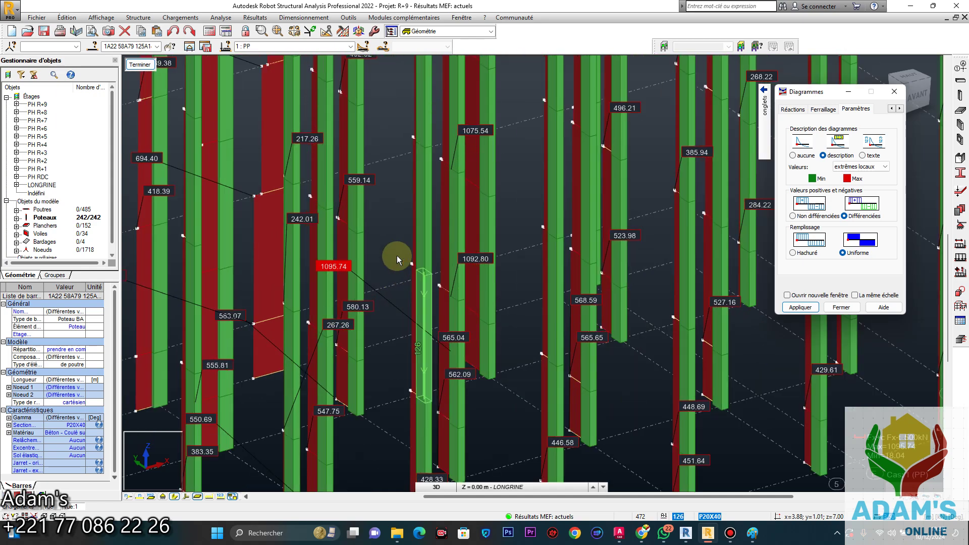
scroll(383, 238, down, 8)
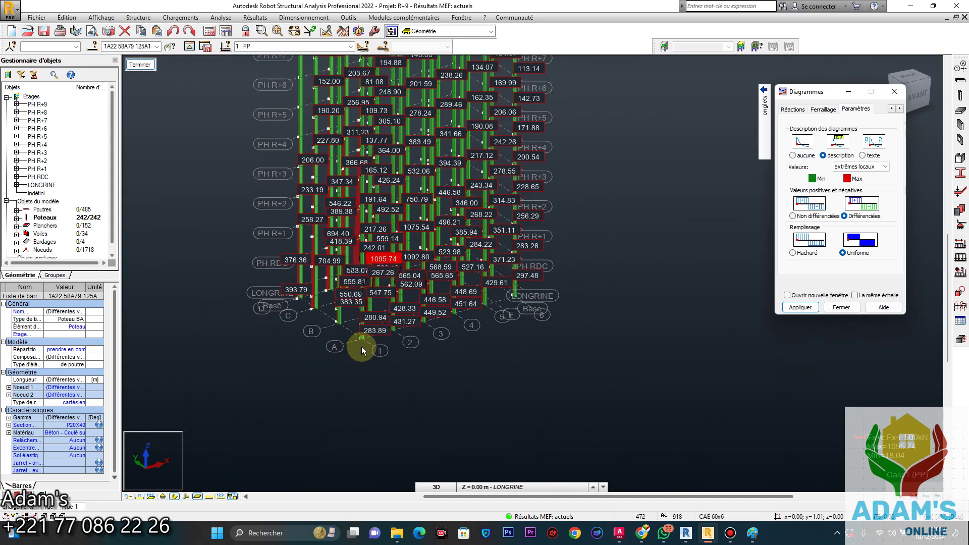
shift+middle_drag(368, 346, 523, 399)
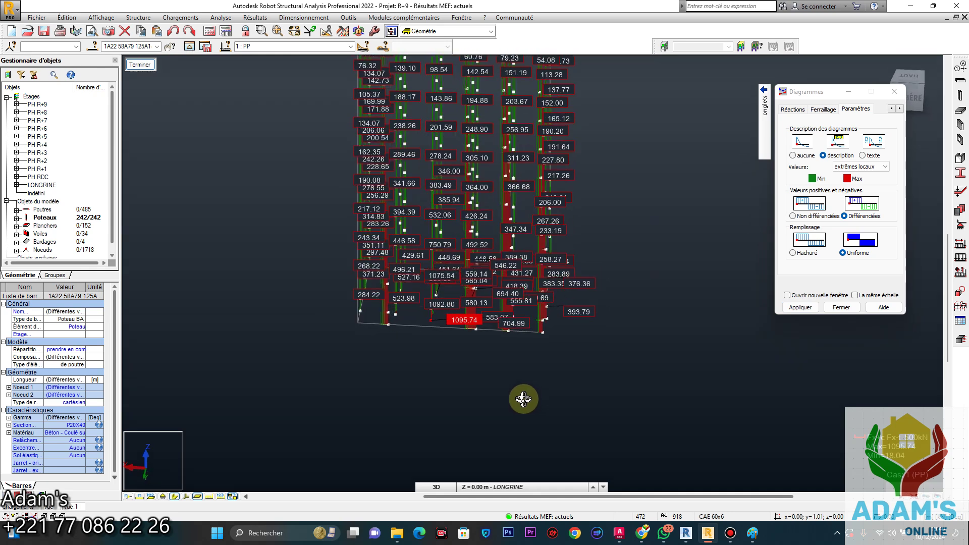
click(350, 46)
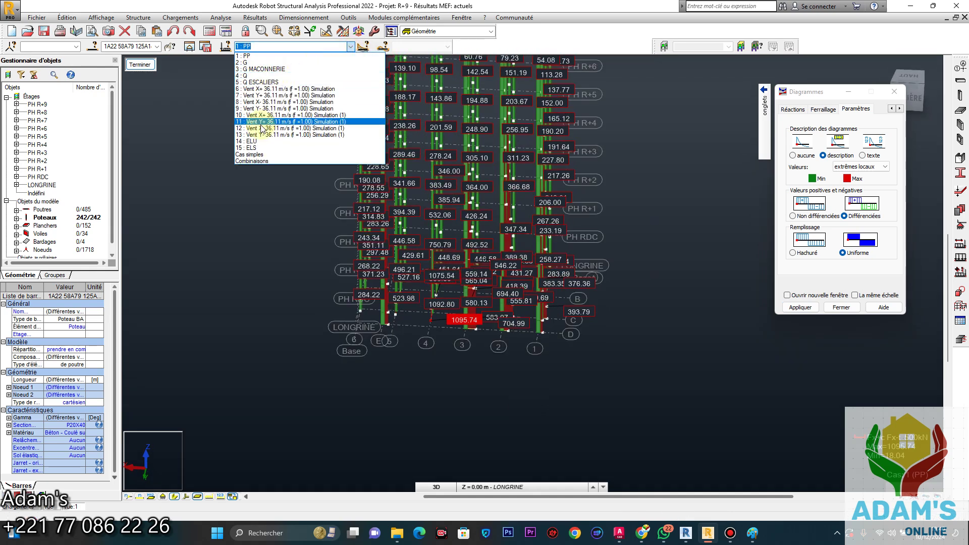
click(260, 141)
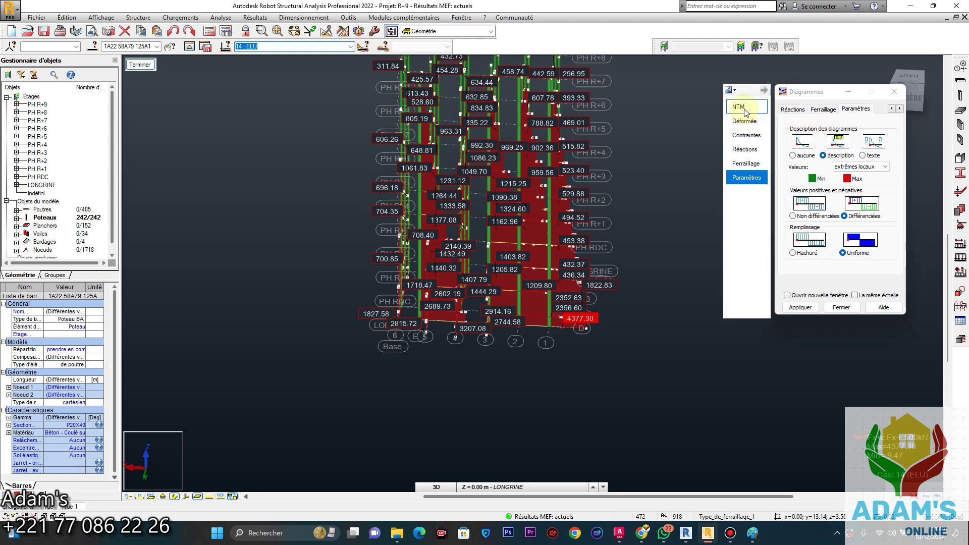
Normalise the scale of the columns' Force Fx diagrams for the ELU case and apply it
click(741, 107)
click(864, 268)
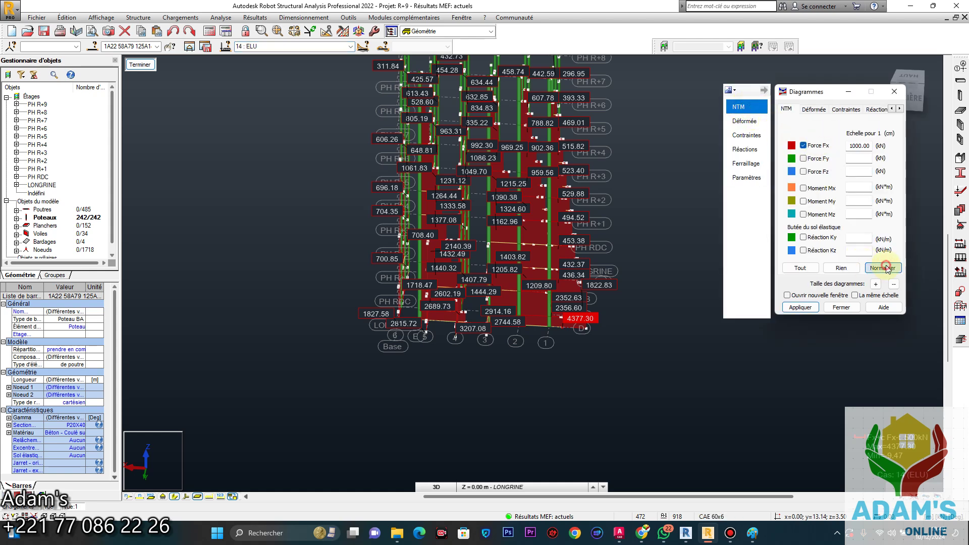
middle_drag(642, 322, 606, 330)
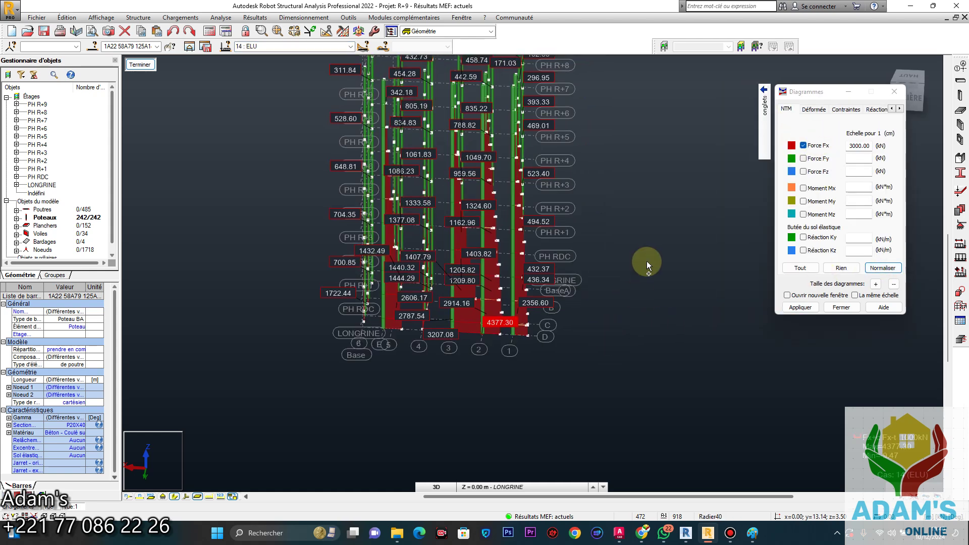
right_click(646, 309)
click(613, 351)
drag(613, 351, 518, 242)
scroll(518, 241, up, 5)
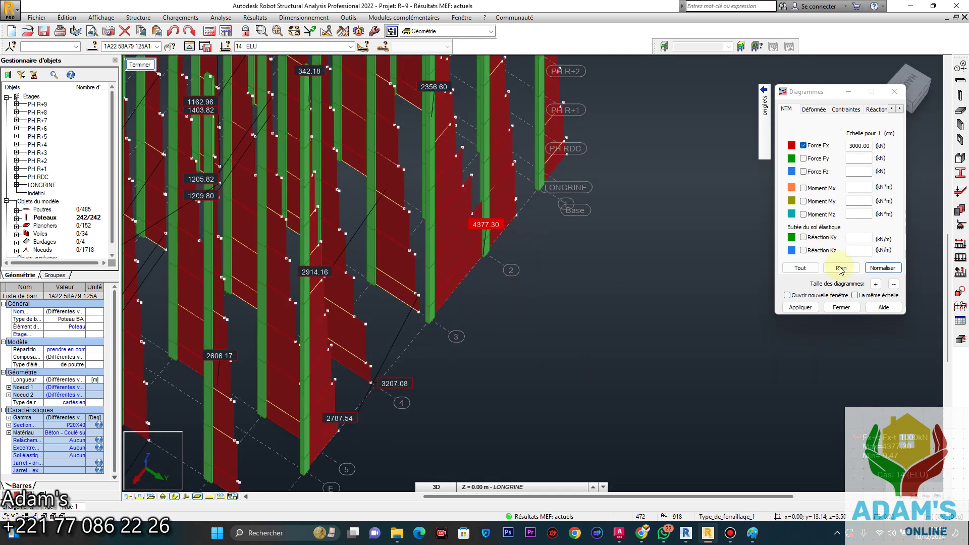
click(882, 268)
click(801, 307)
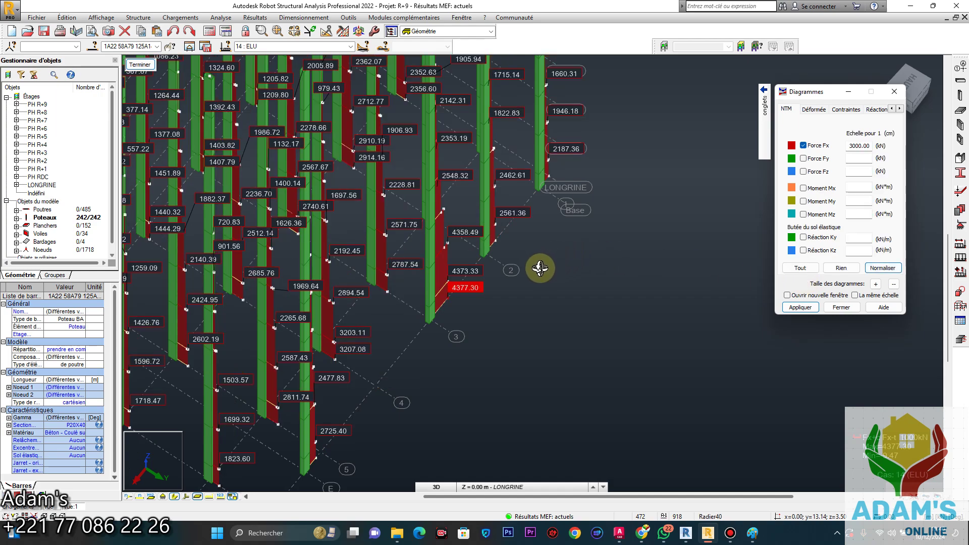
Examine how the ELU axial forces Fx increase down the columns, especially along the column at grid intersection D-3 near the base
drag(513, 262, 493, 273)
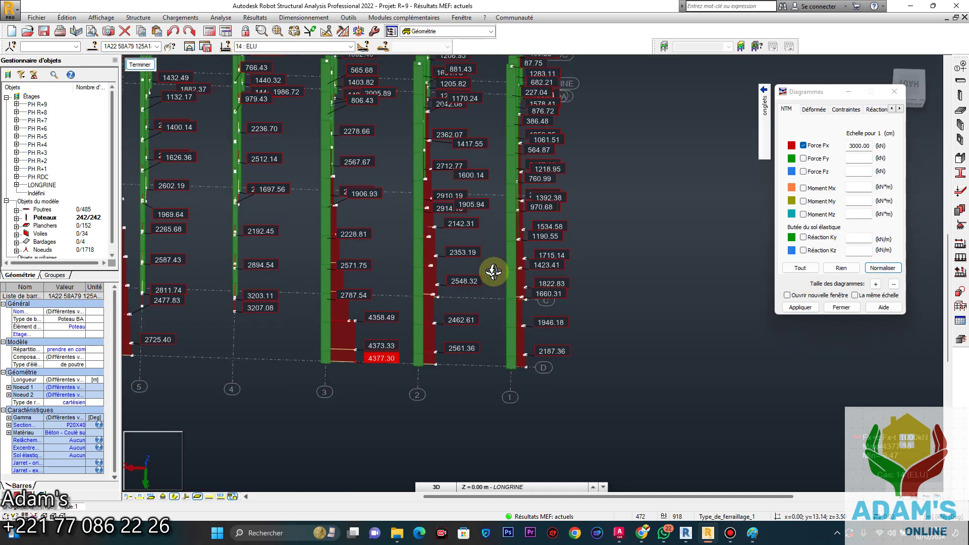
scroll(379, 375, down, 2)
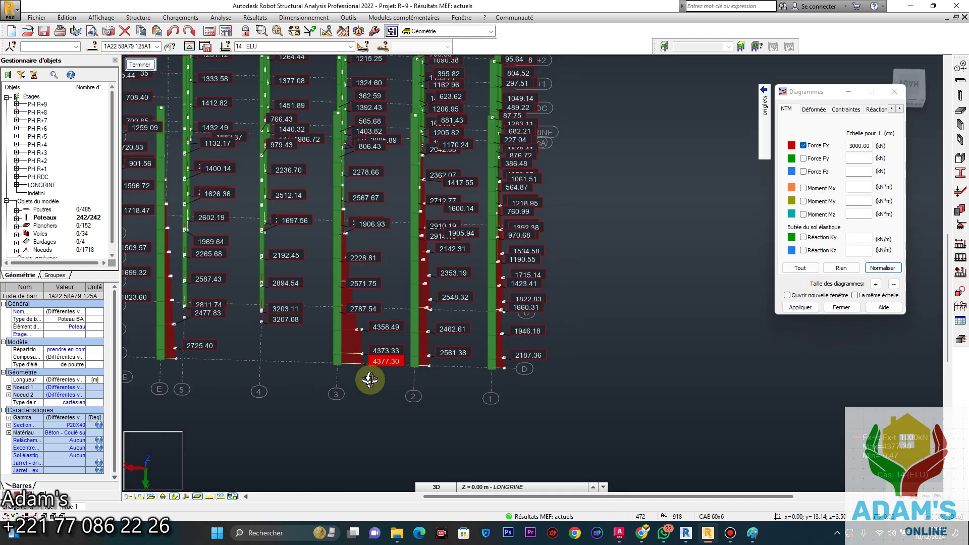
drag(379, 374, 641, 368)
scroll(497, 411, up, 5)
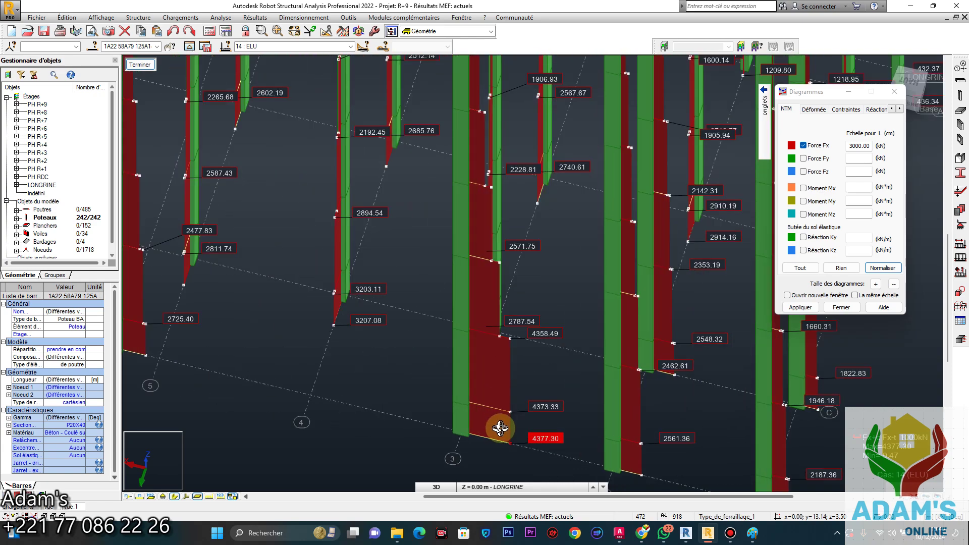
scroll(560, 448, down, 2)
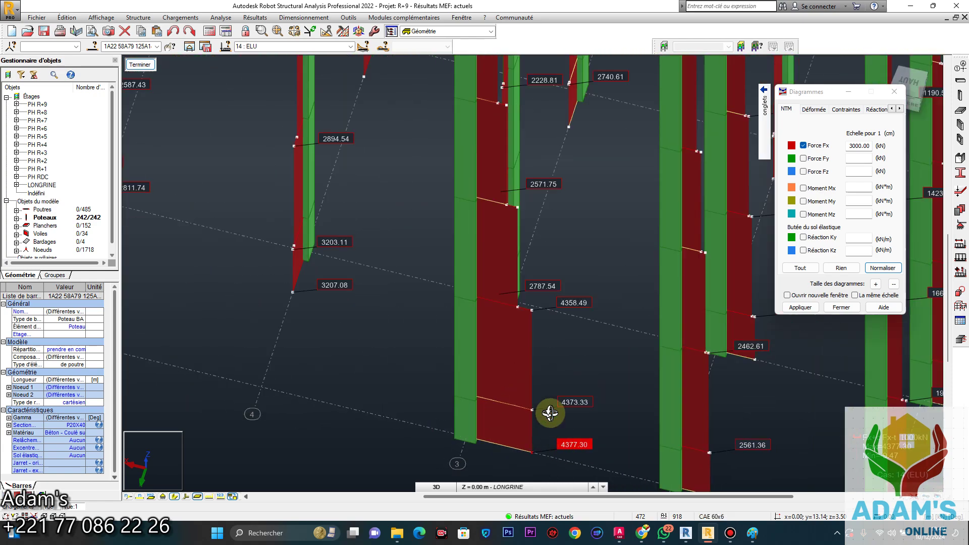
middle_drag(516, 332, 532, 410)
middle_drag(531, 307, 536, 385)
shift+middle_drag(514, 237, 493, 277)
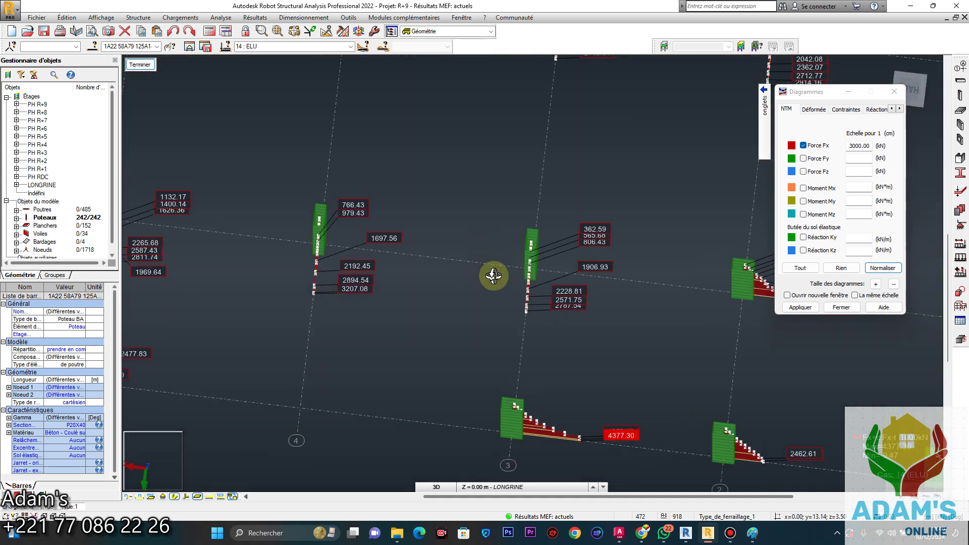
shift+middle_drag(529, 362, 530, 319)
scroll(531, 319, down, 2)
middle_drag(547, 252, 553, 363)
middle_drag(542, 182, 539, 289)
scroll(513, 205, down, 5)
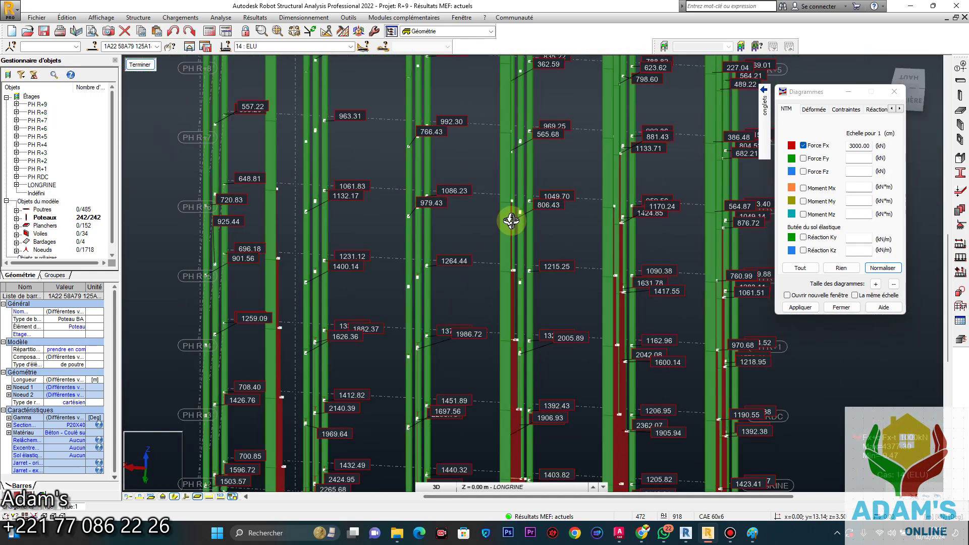
Compare the ELU Fx labels at the column tops around PH R+9 and PH R+8 with those at the lower storeys
scroll(520, 230, down, 3)
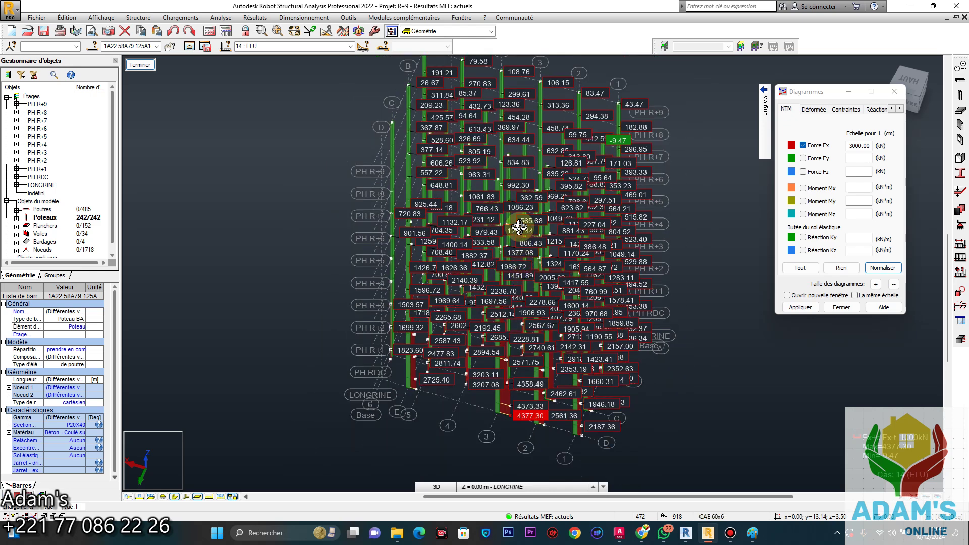
scroll(605, 126, up, 4)
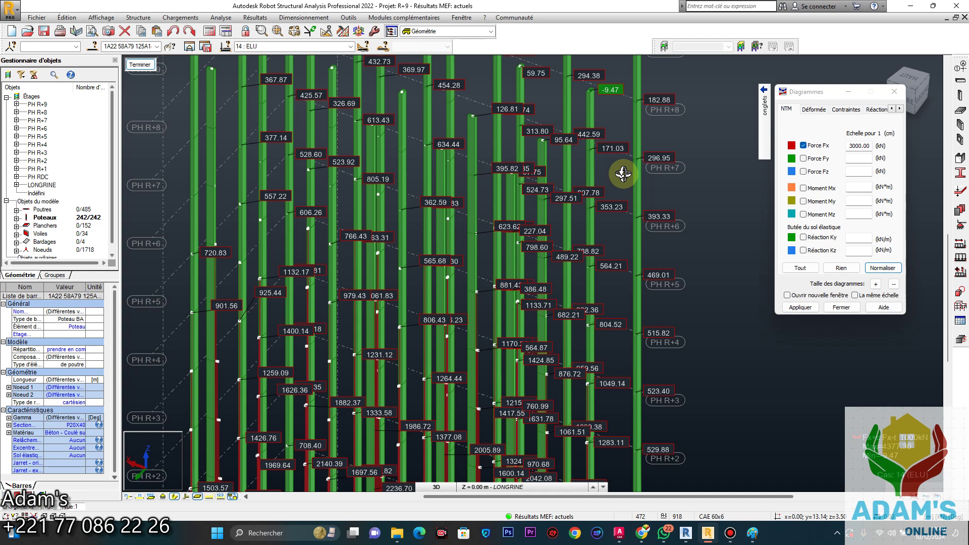
scroll(606, 161, down, 2)
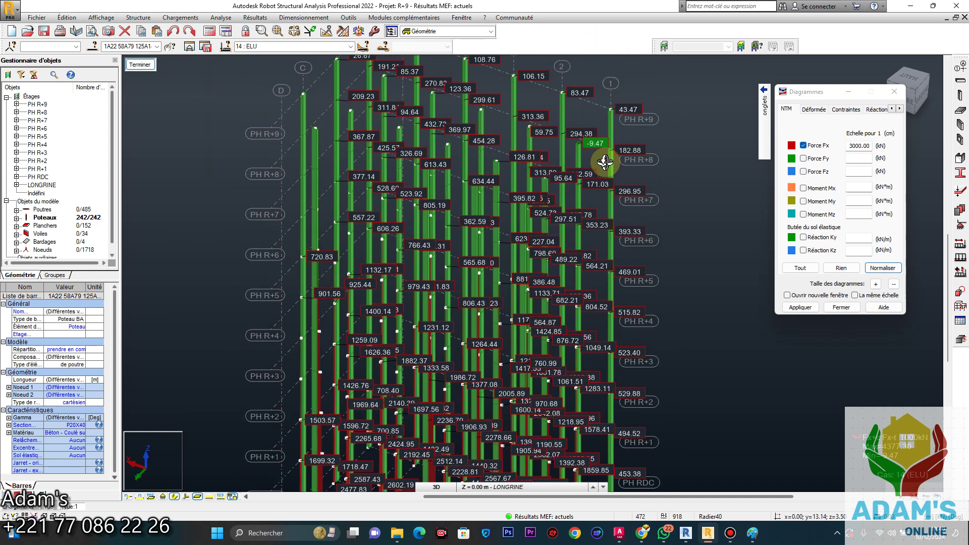
scroll(604, 161, up, 3)
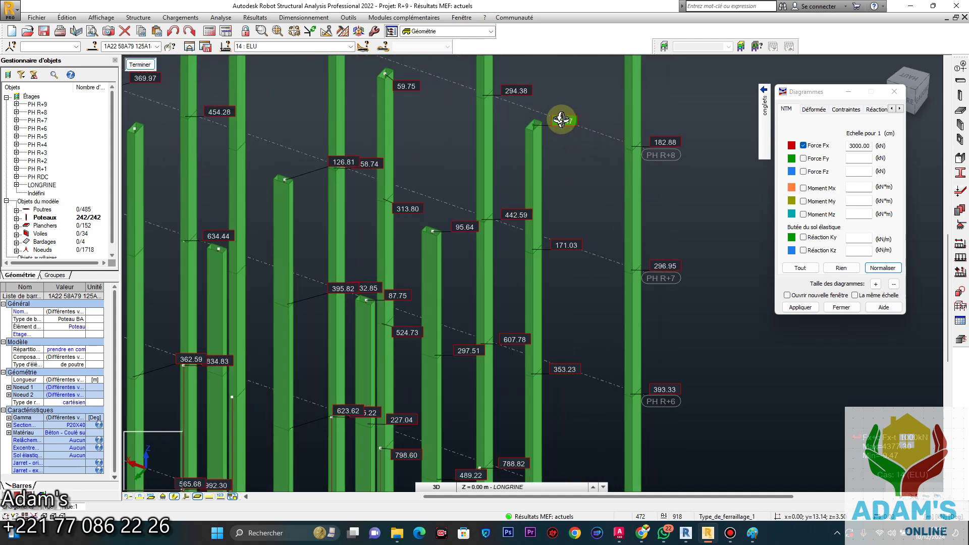
scroll(504, 262, down, 2)
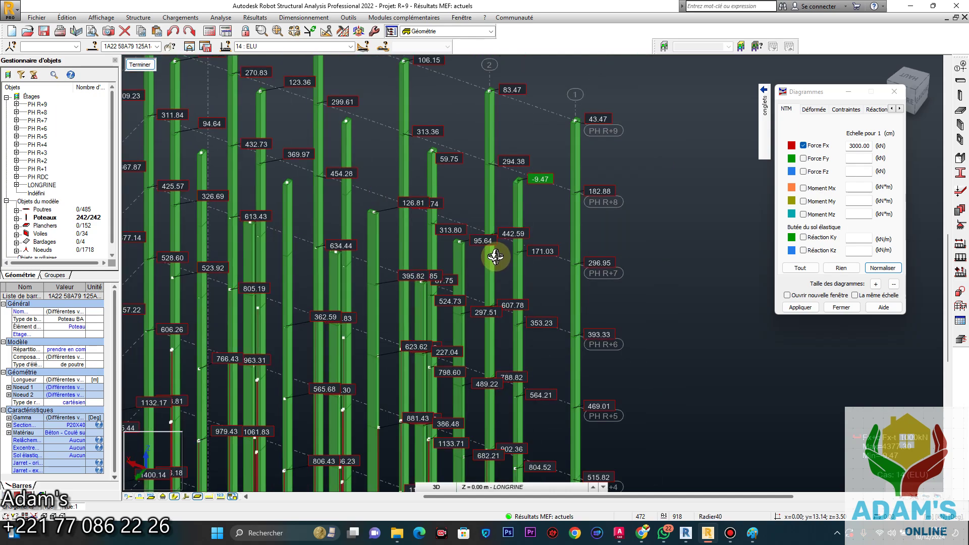
scroll(527, 224, down, 2)
middle_drag(512, 230, 505, 262)
scroll(533, 121, down, 2)
scroll(493, 346, down, 3)
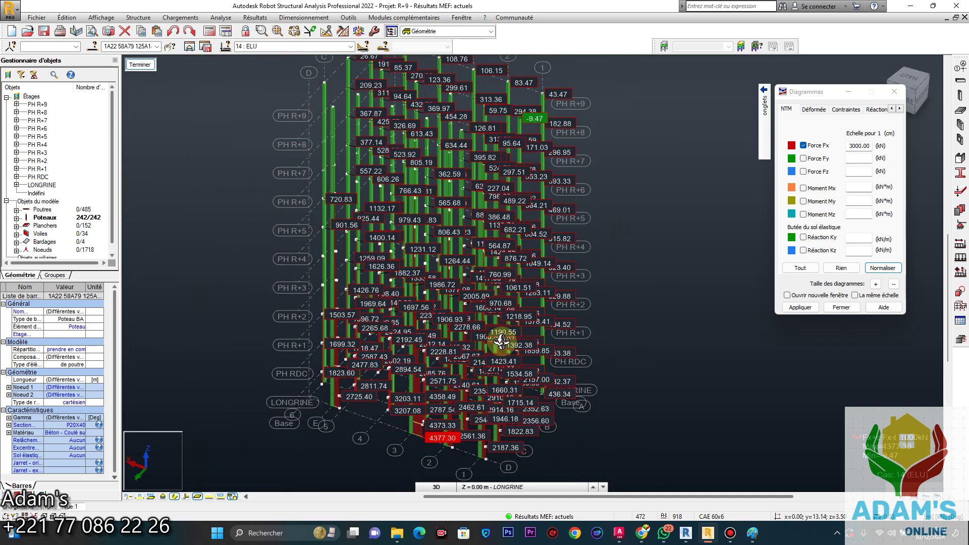
scroll(473, 370, up, 2)
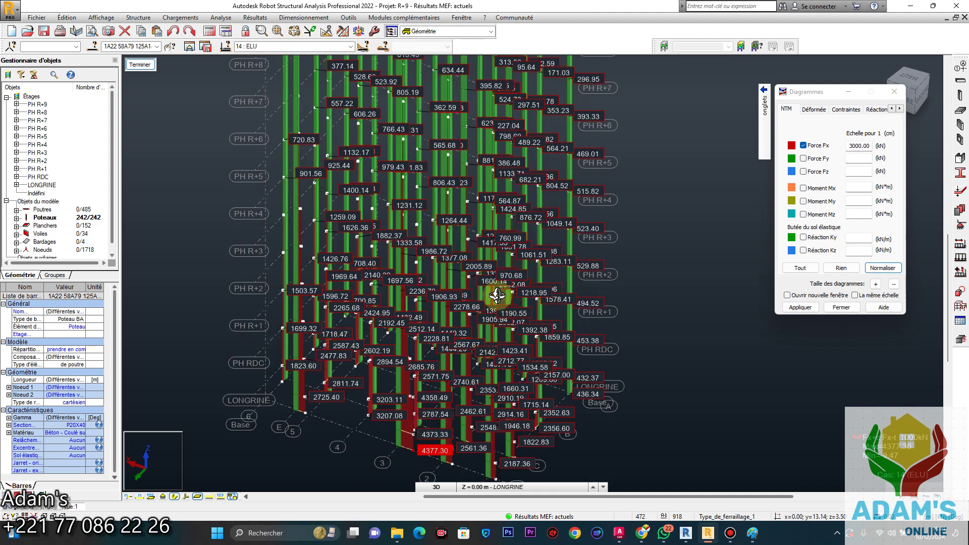
drag(516, 233, 421, 227)
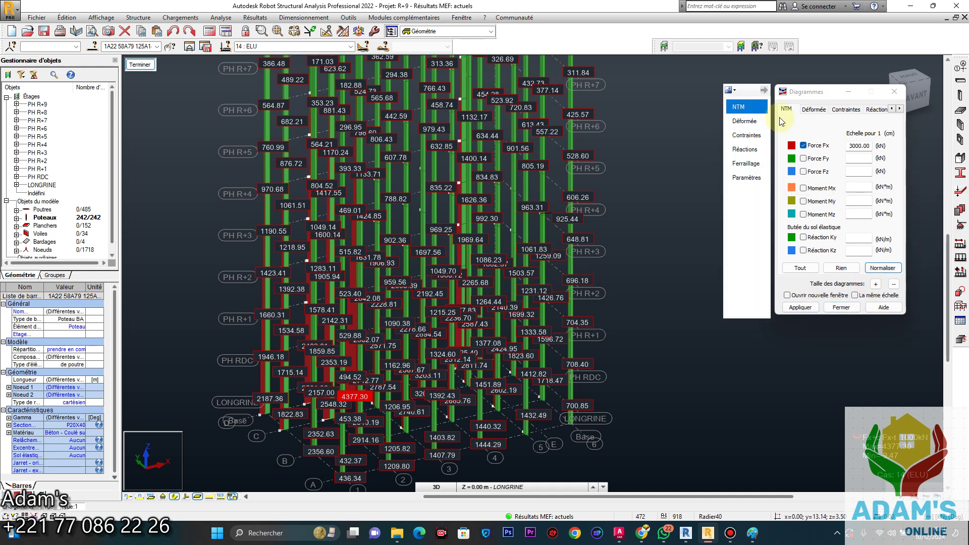
Hide the Force Fx diagrams and leave the isolated column view with no columns selected
click(803, 145)
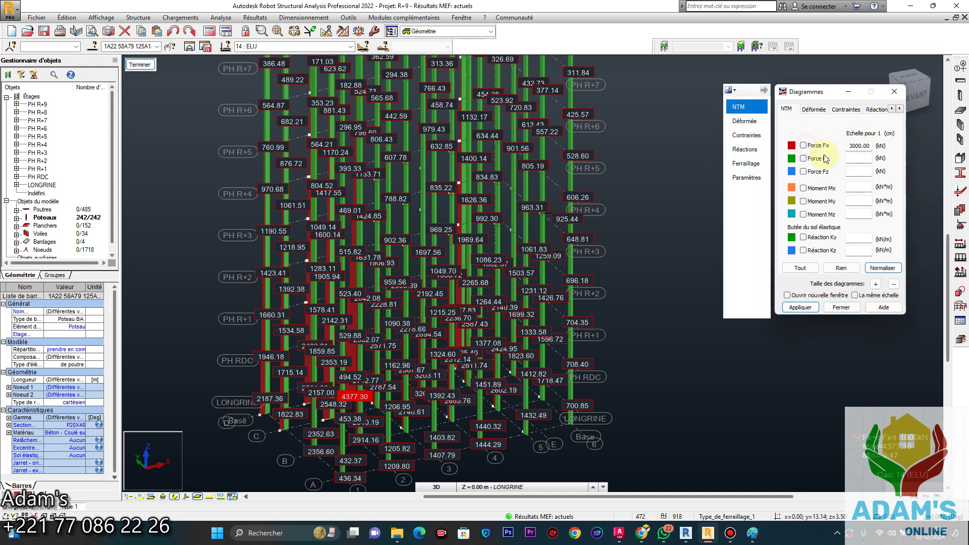
click(813, 310)
click(841, 308)
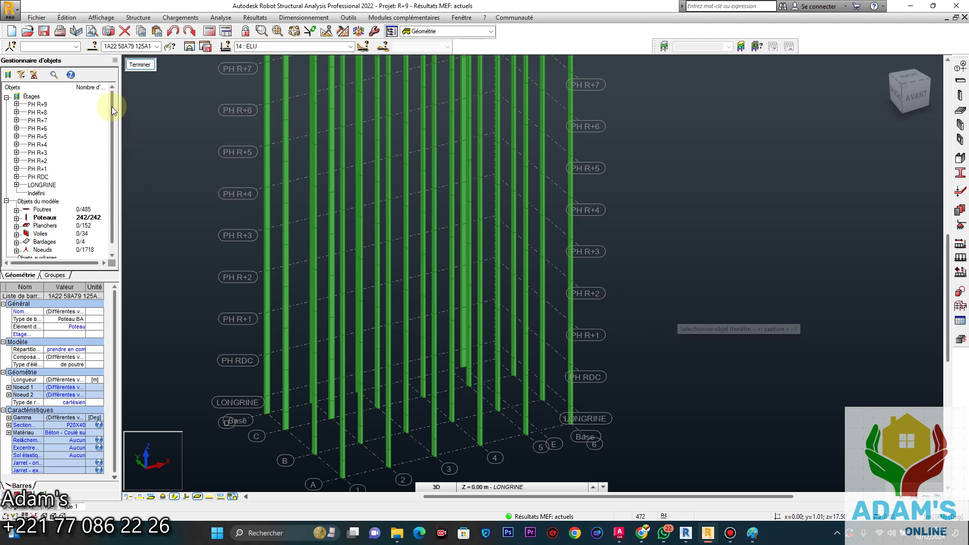
click(147, 65)
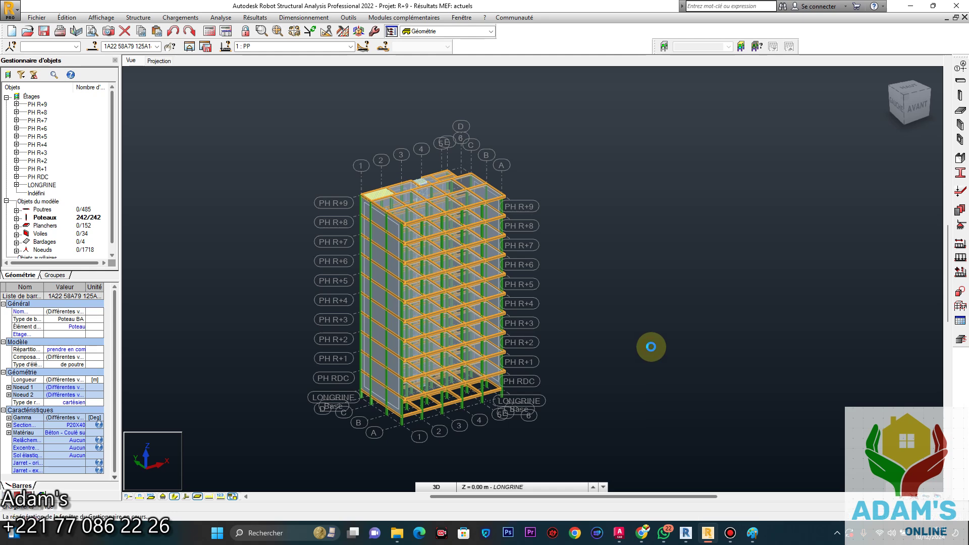
click(649, 346)
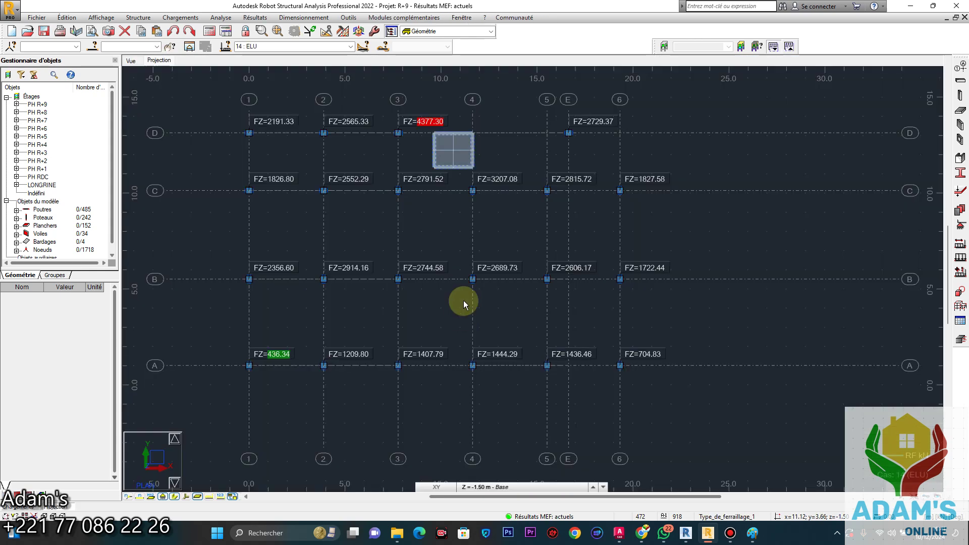
Examine the ELU vertical reactions FZ at the column supports on the Base level plan
middle_drag(443, 224, 511, 317)
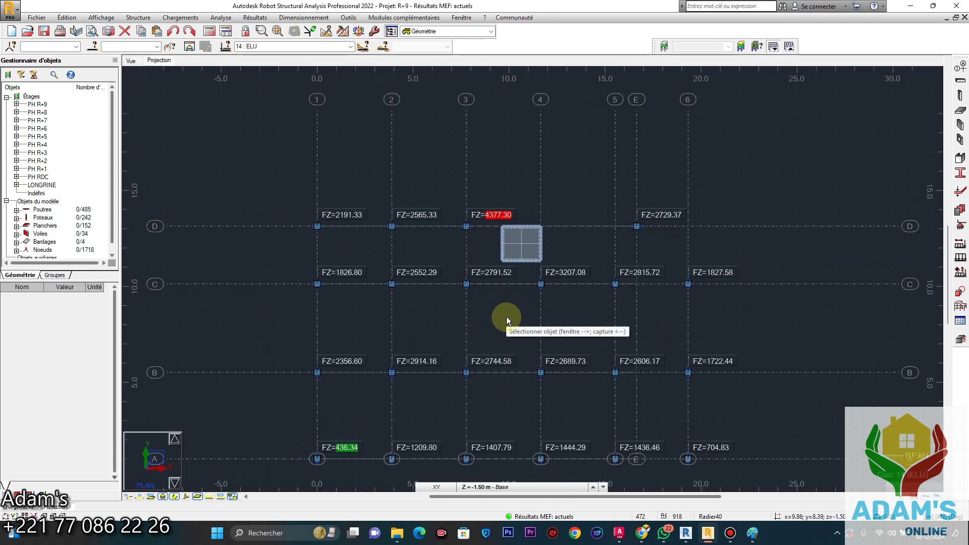
middle_drag(499, 339, 484, 275)
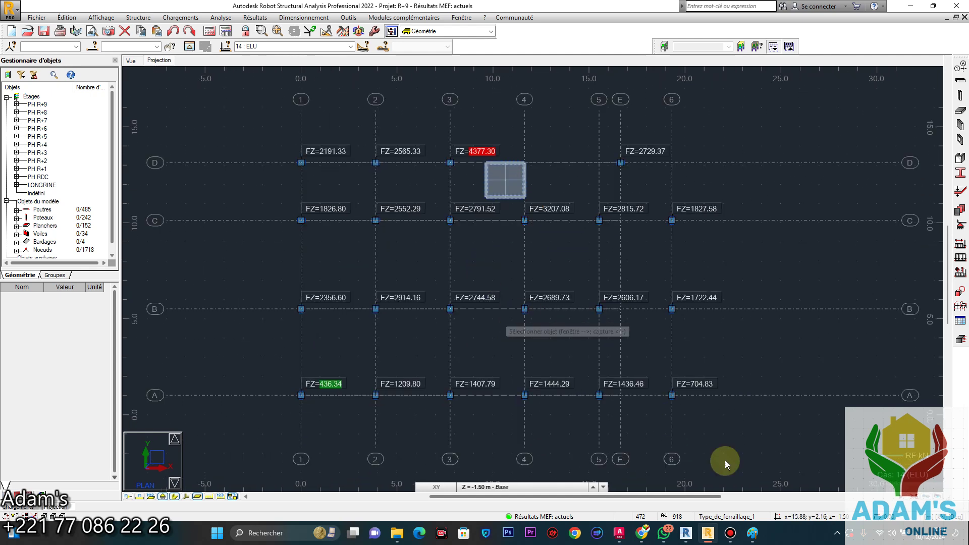
click(731, 534)
click(818, 465)
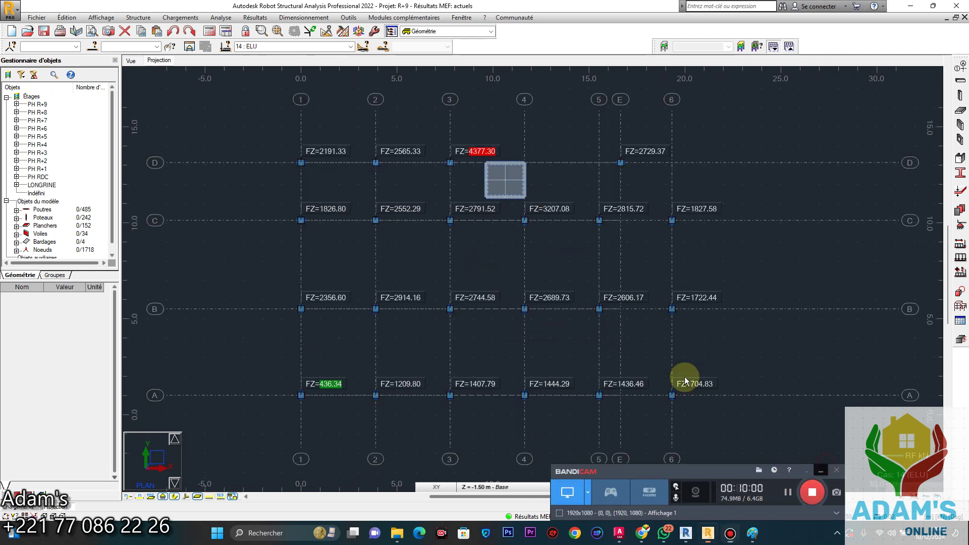
Return to the 3D view of the whole building and open the bar diagrams settings
click(132, 61)
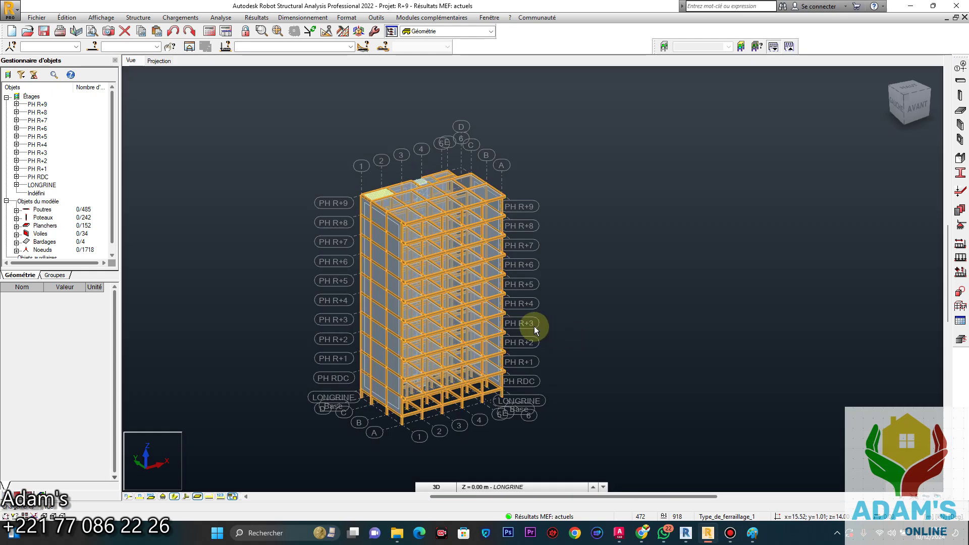
middle_drag(533, 326, 509, 300)
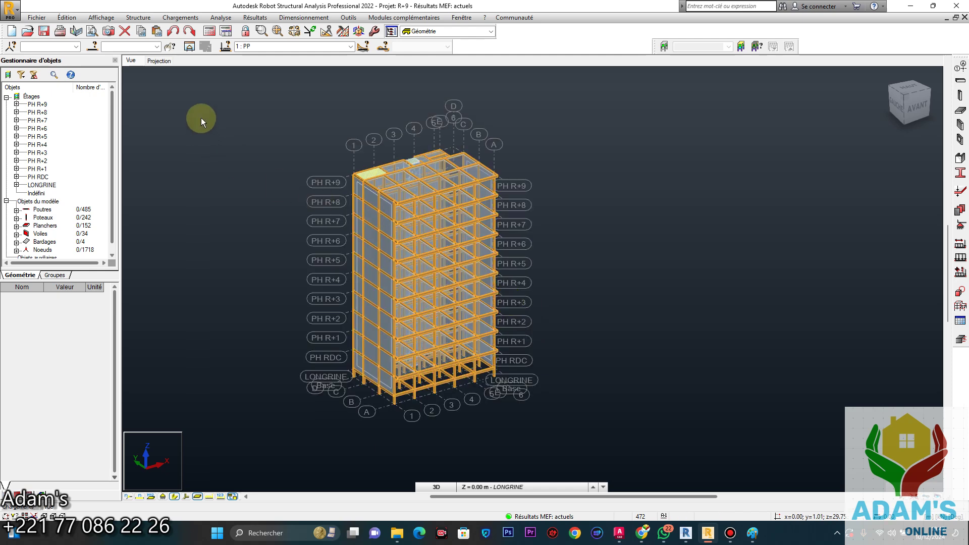
click(252, 17)
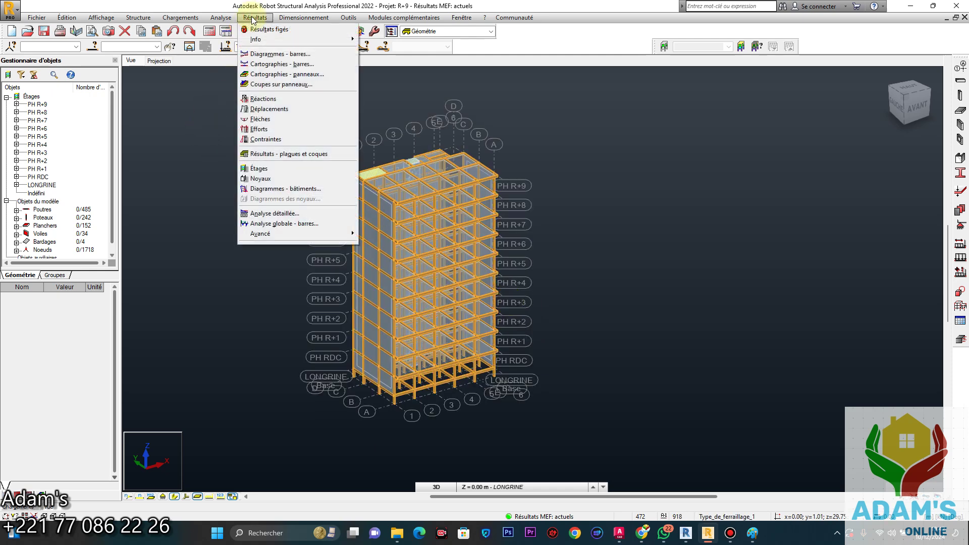
click(262, 53)
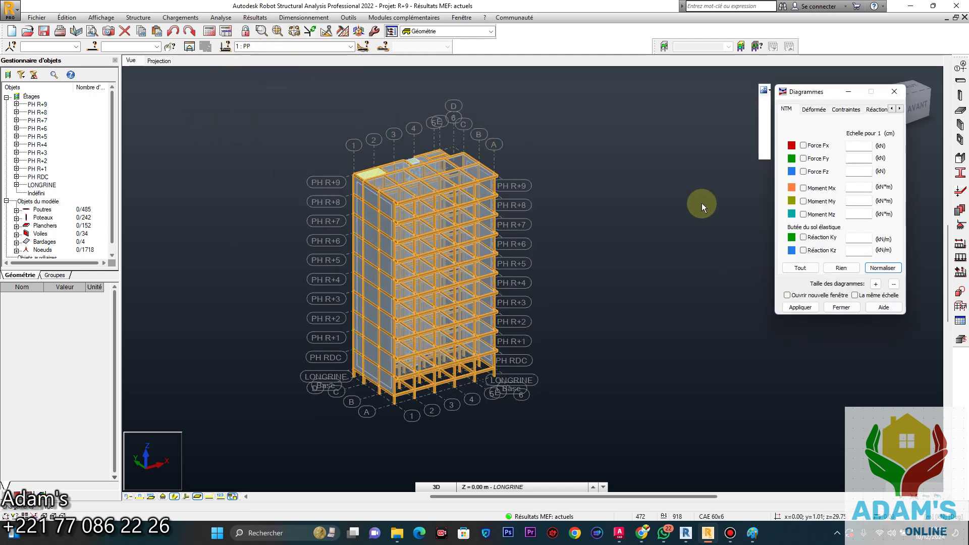
mouse_move(760, 146)
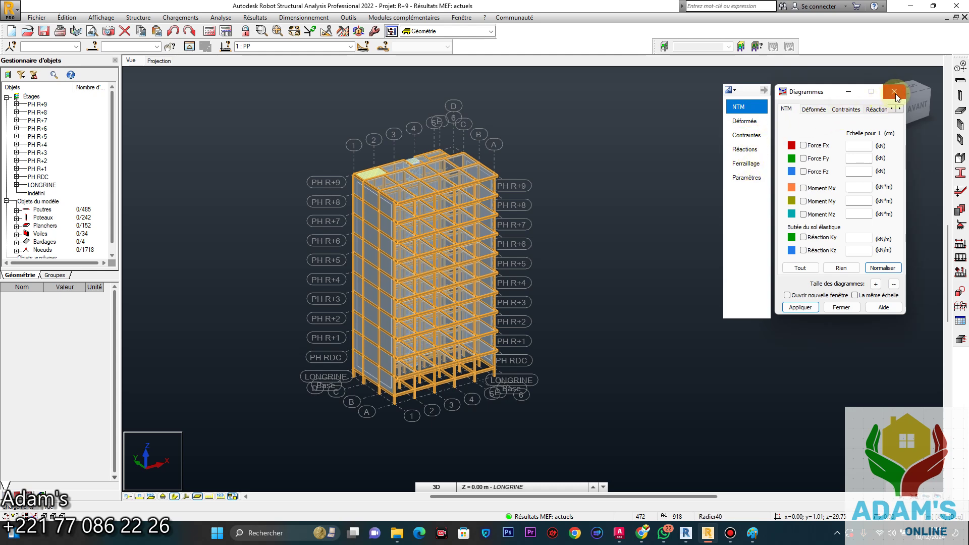
Display the building's normalised deformed shape (Déformée) for case 1: PP and start its animation
click(744, 122)
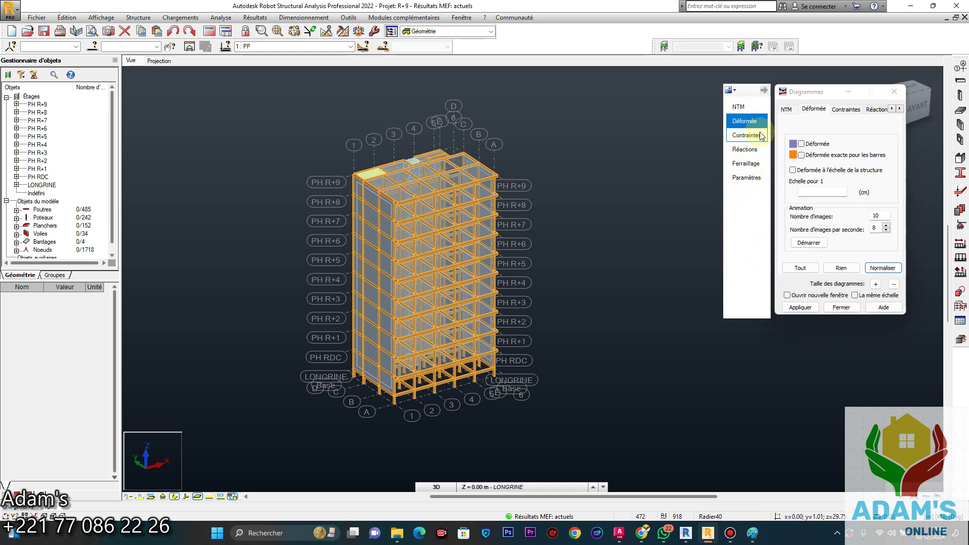
click(800, 144)
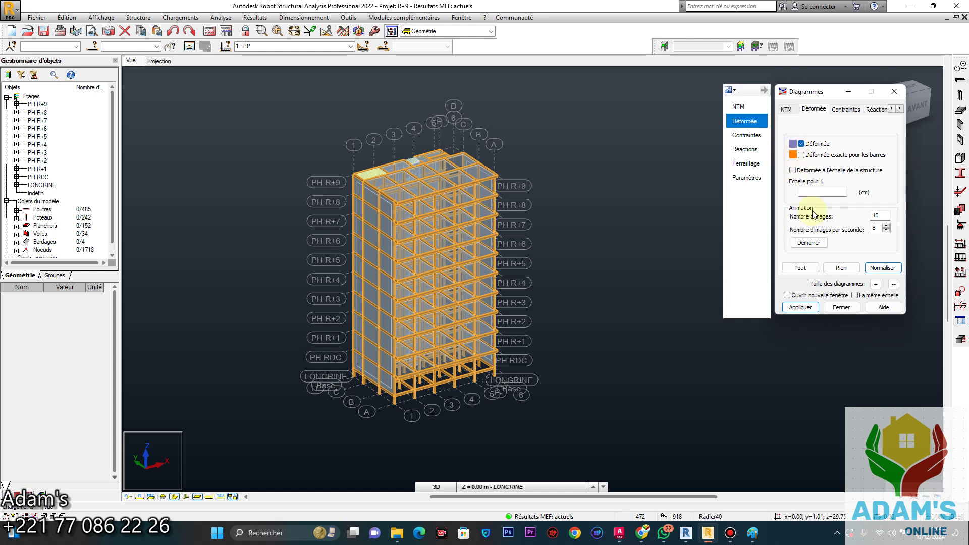
click(877, 268)
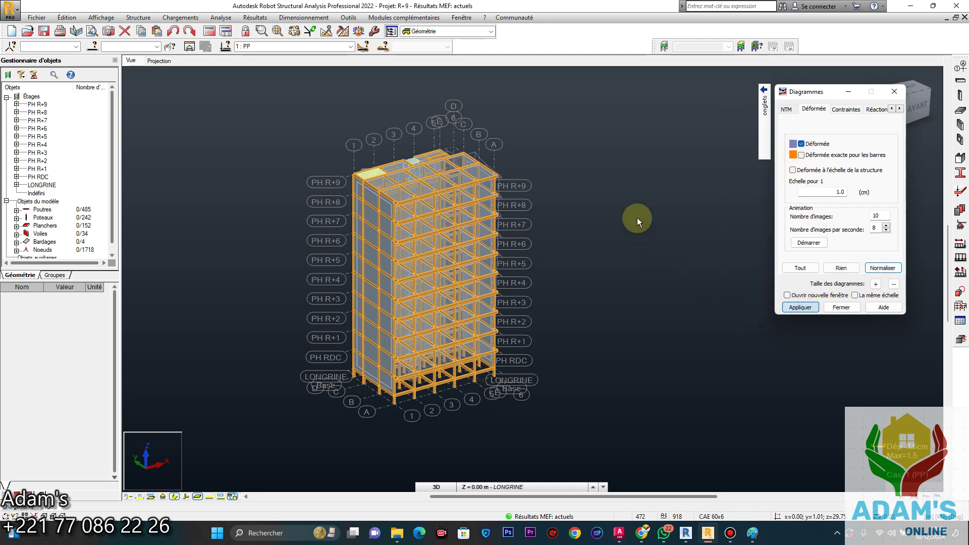
right_click(631, 204)
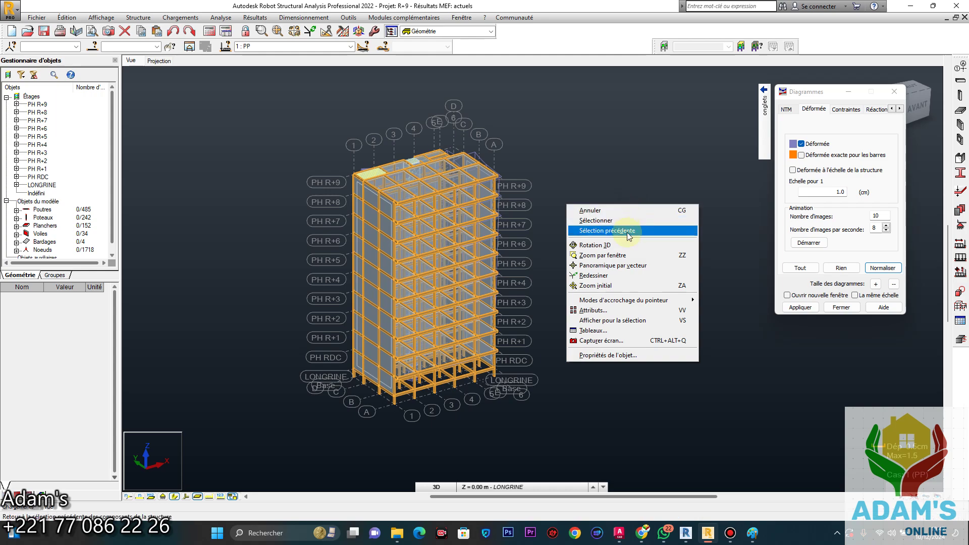
click(605, 245)
drag(622, 247, 444, 217)
drag(483, 271, 551, 277)
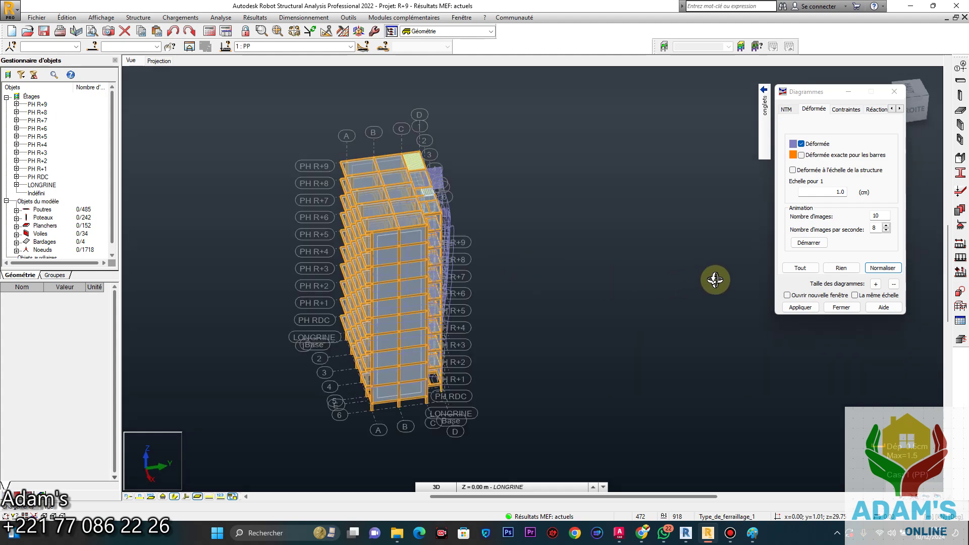
click(810, 245)
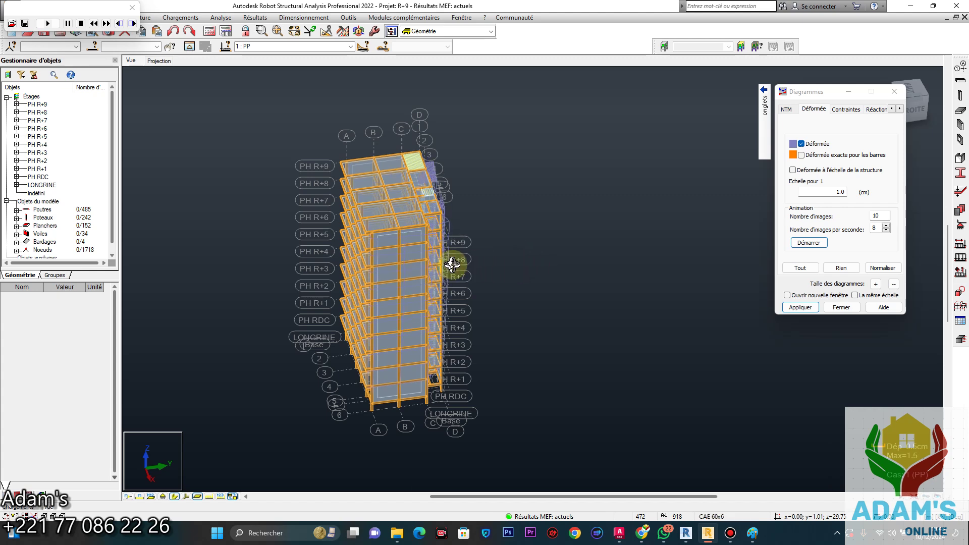
Switch the deformed shape to case 14: ELU, close the diagram settings and end the animation playback
click(348, 46)
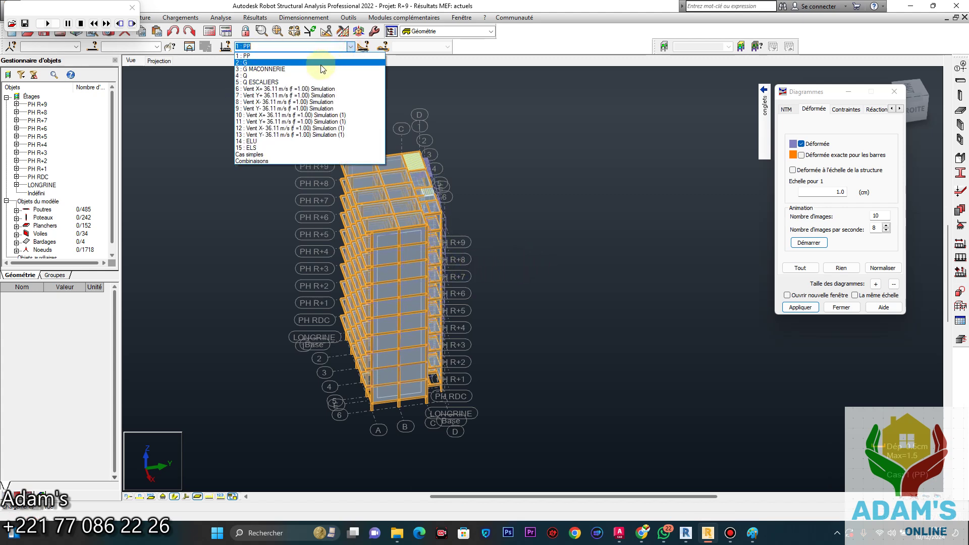
click(267, 141)
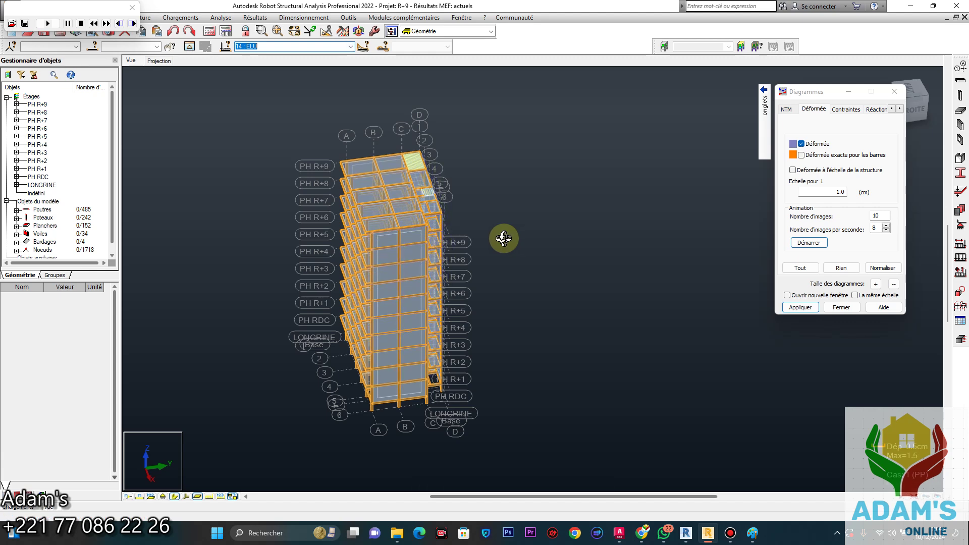
click(800, 306)
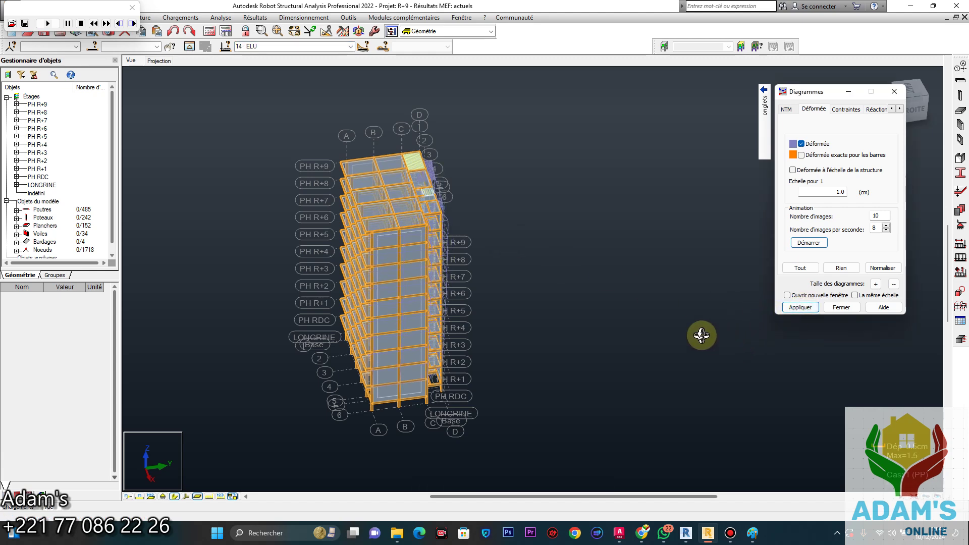
click(840, 307)
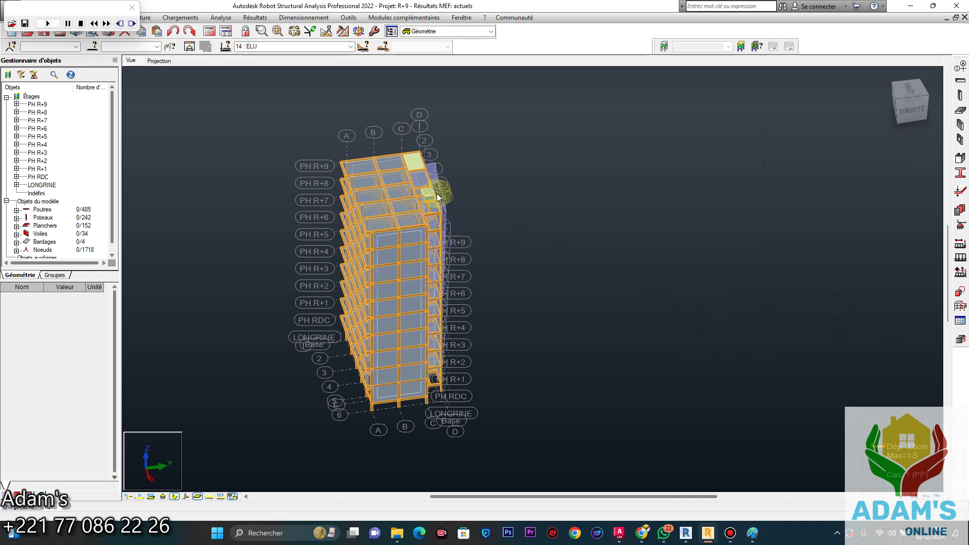
right_click(525, 141)
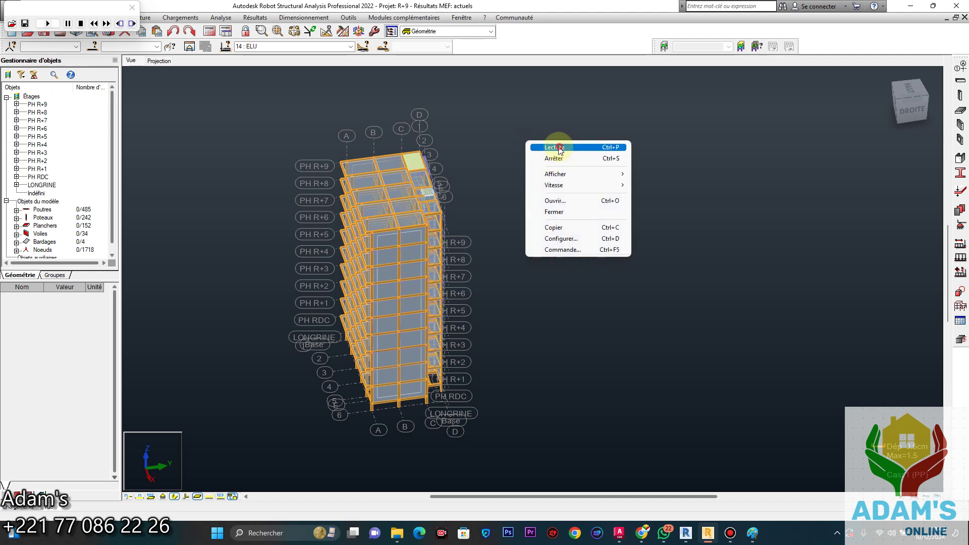
click(555, 148)
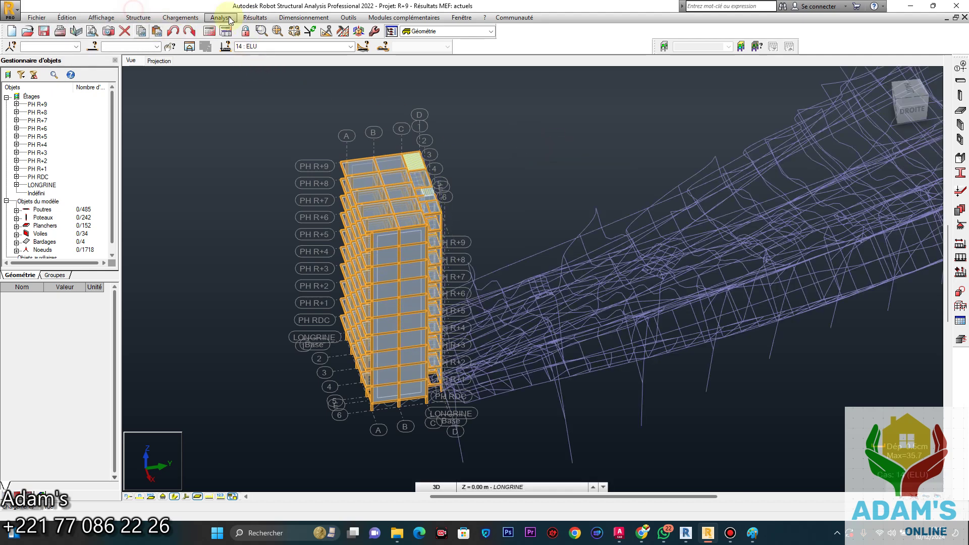
scroll(464, 274, down, 3)
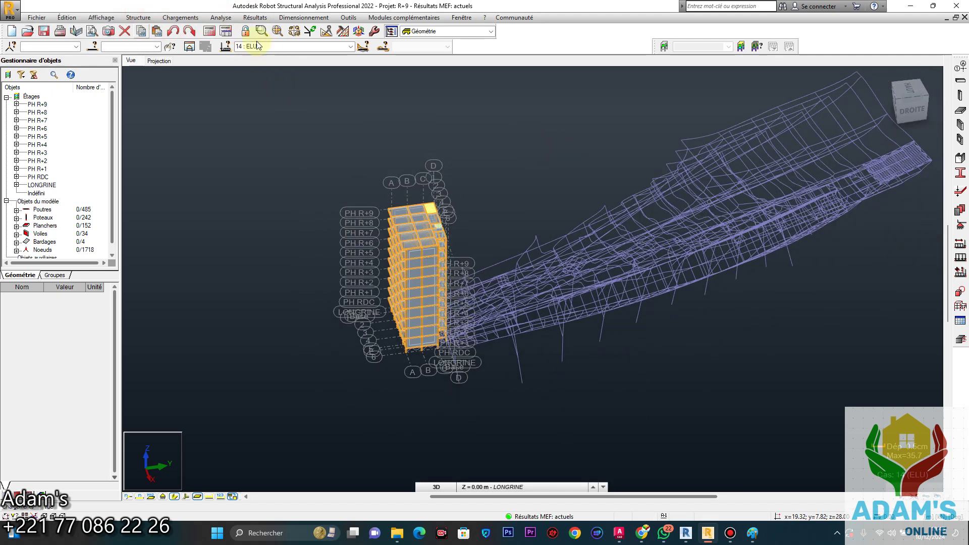
Reopen the bar diagram settings and normalise the scale of the ELU deformed shape
click(254, 18)
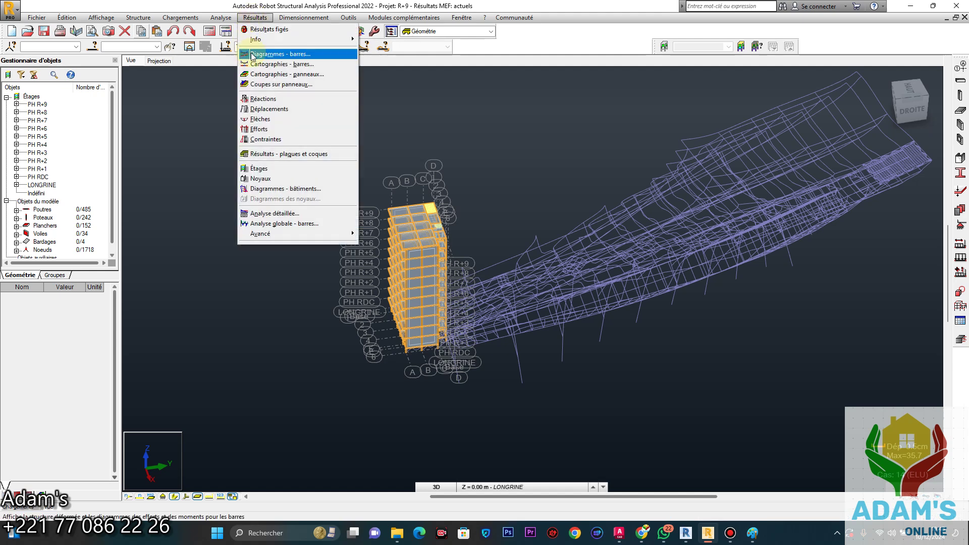
click(282, 52)
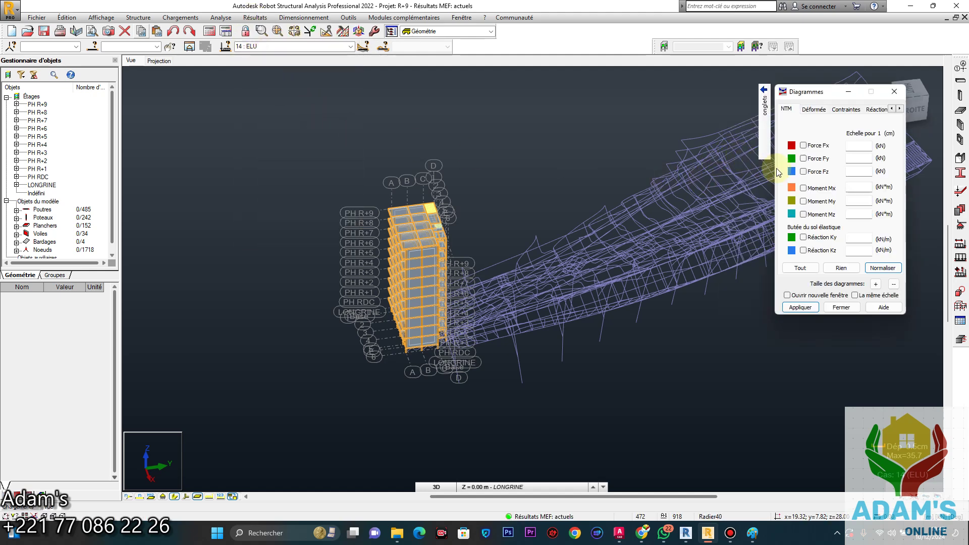
click(744, 121)
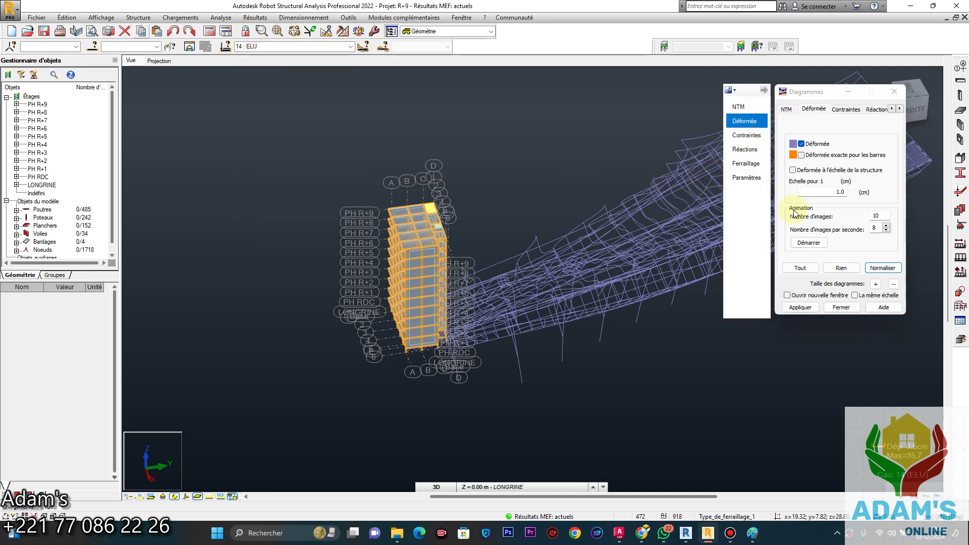
click(882, 268)
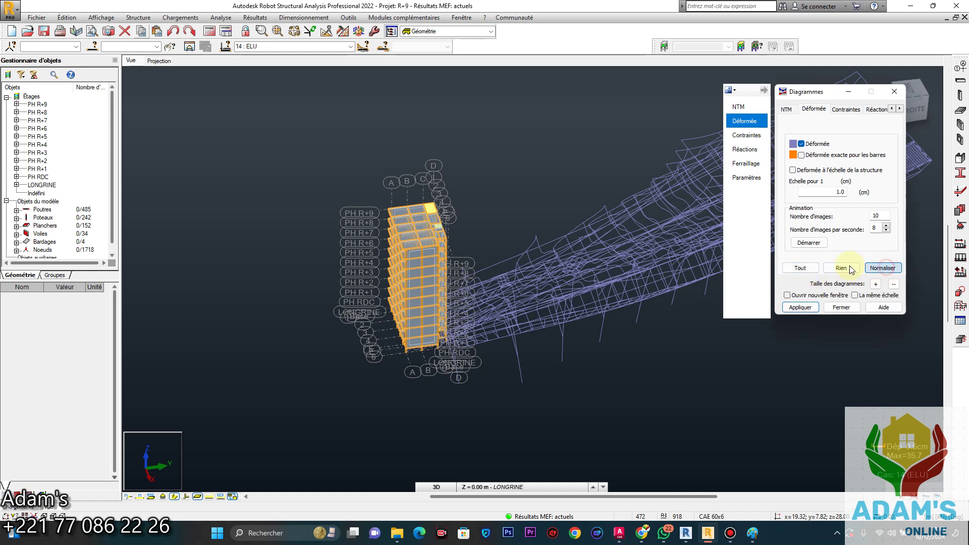
click(800, 268)
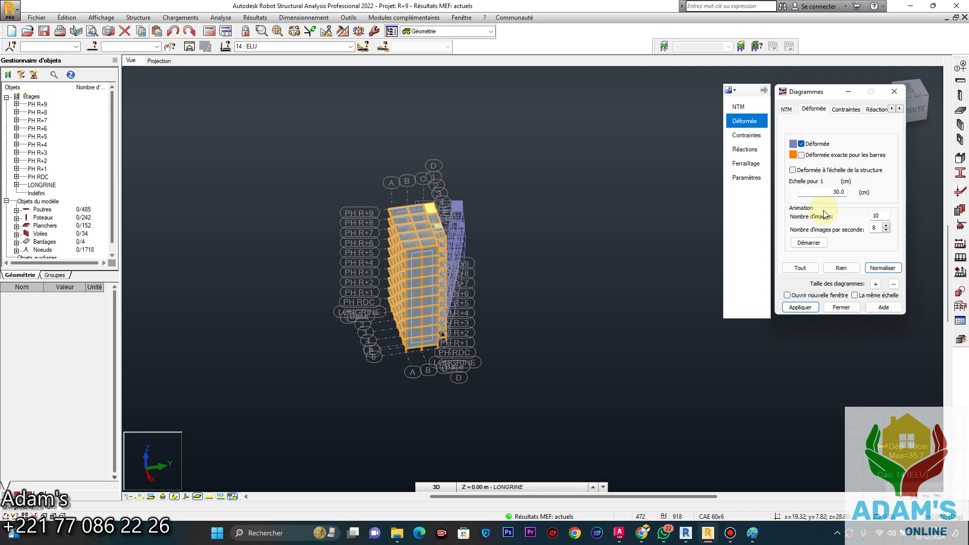
Examine the ELU deformed shape against the undeformed building from several angles, especially around the upper storeys
right_click(558, 261)
click(555, 302)
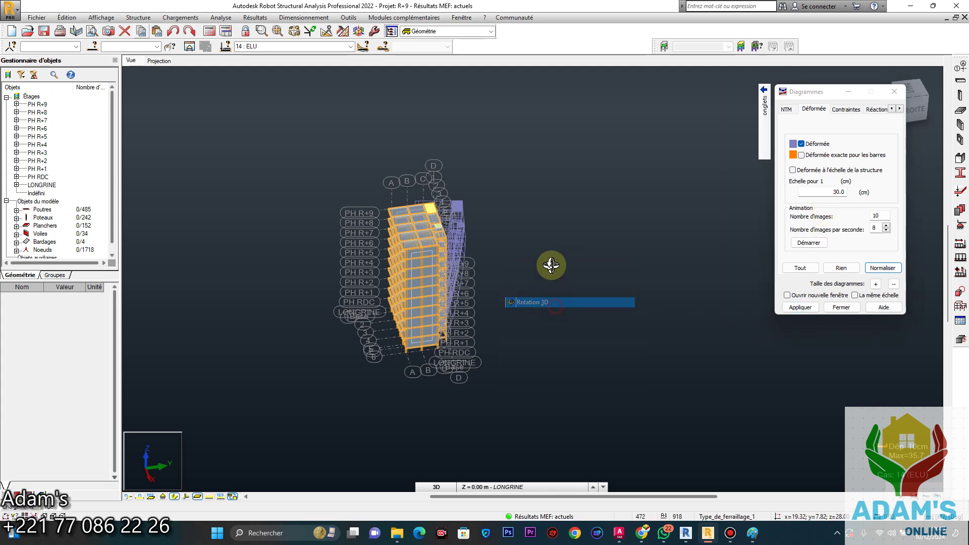
drag(551, 265, 480, 124)
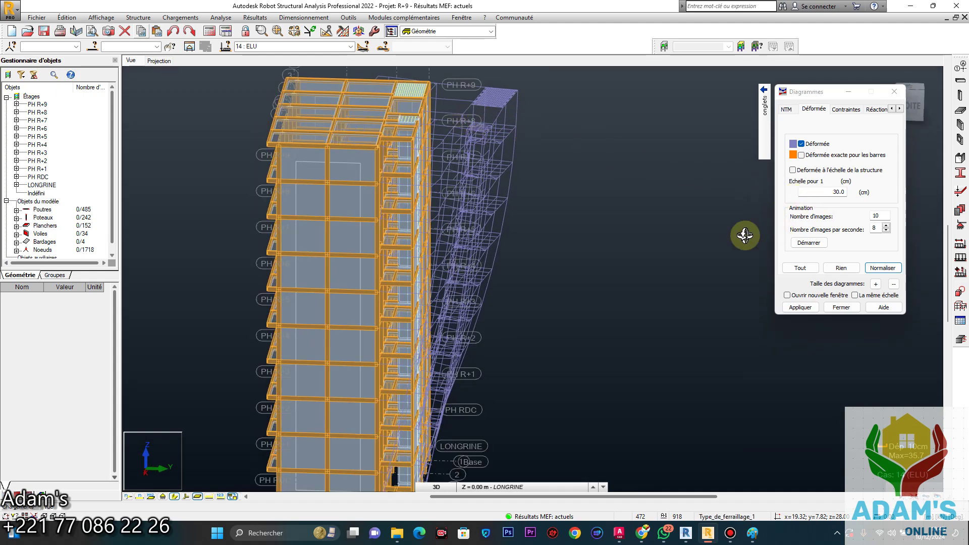
drag(514, 197, 534, 198)
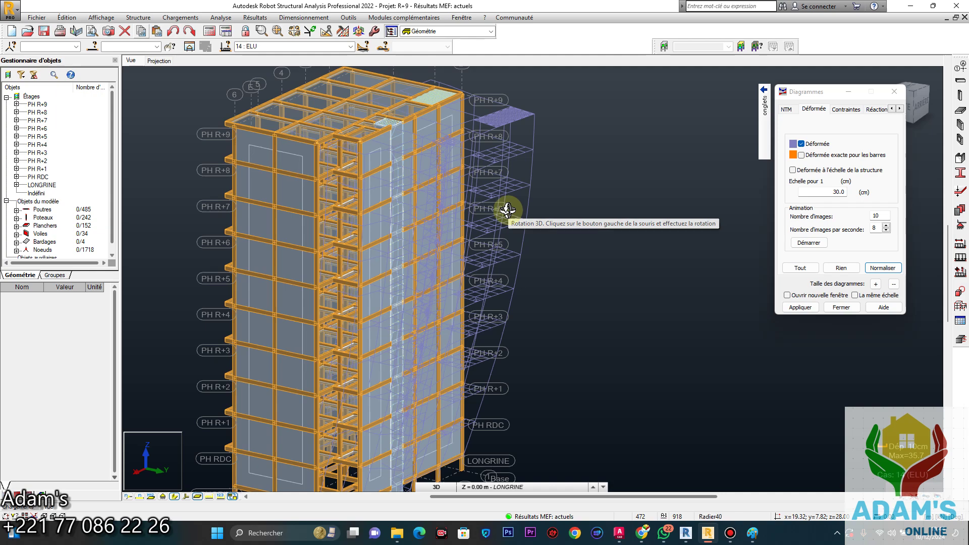
drag(374, 142, 598, 182)
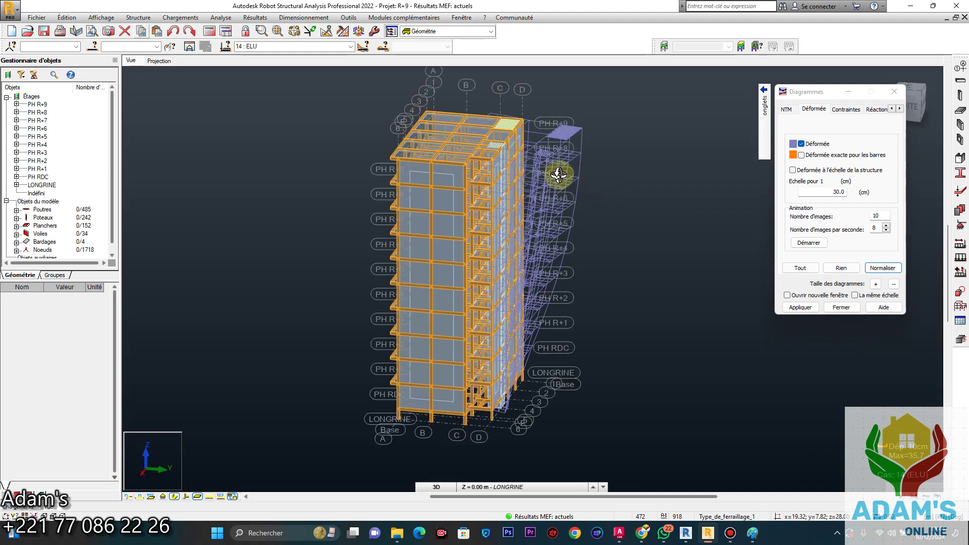
scroll(528, 142, up, 5)
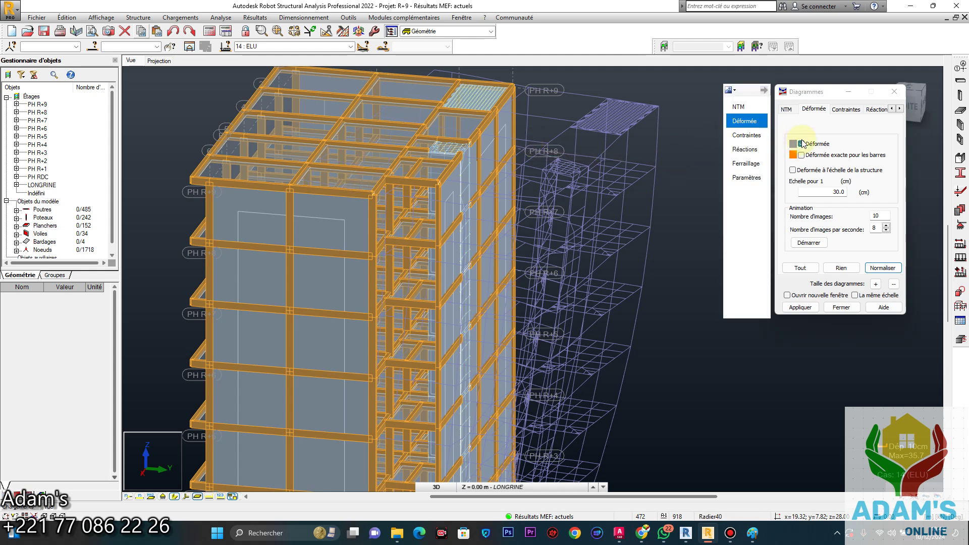
Hide the deformed shape, close the diagram settings and save the project
click(801, 144)
click(798, 308)
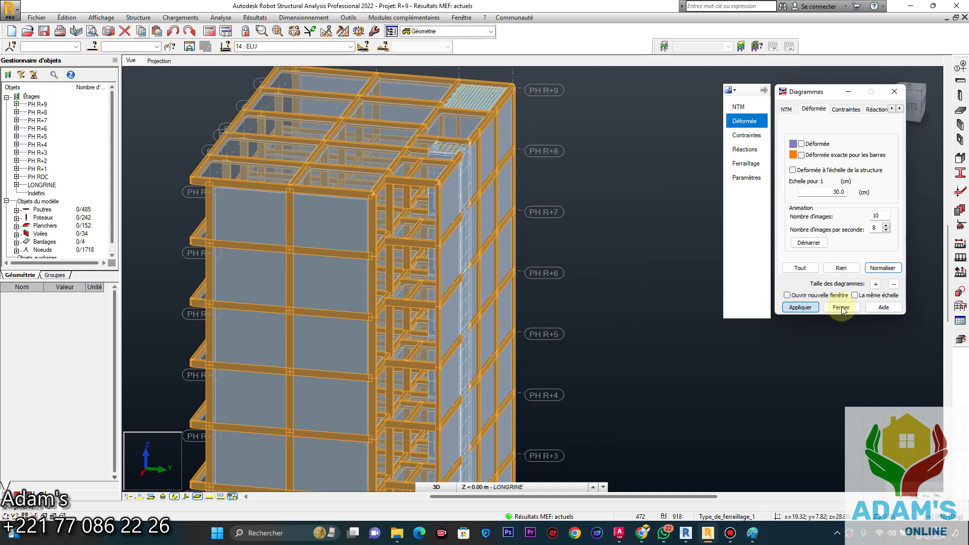
click(841, 308)
scroll(616, 205, down, 4)
mouse_move(606, 234)
middle_down()
mouse_move(605, 242)
mouse_move(594, 235)
middle_up()
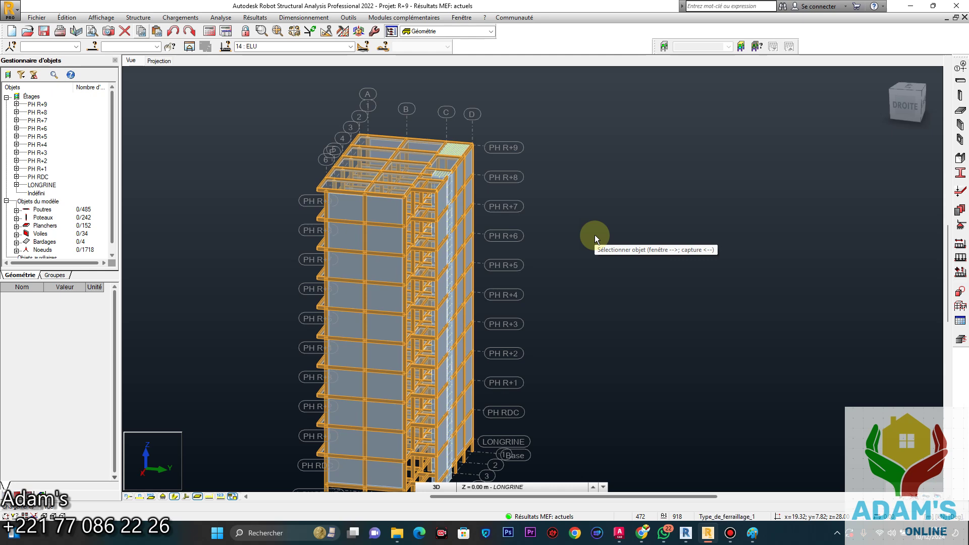
click(44, 31)
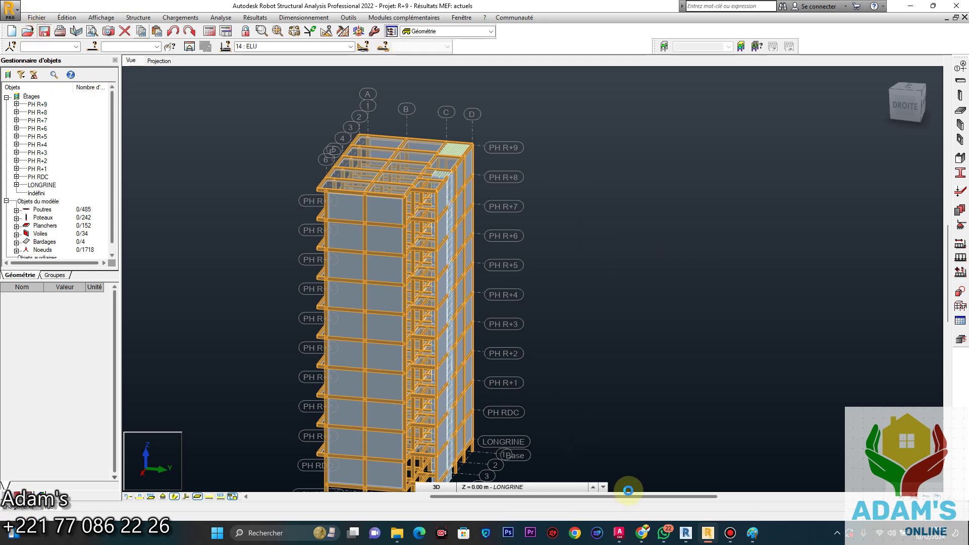